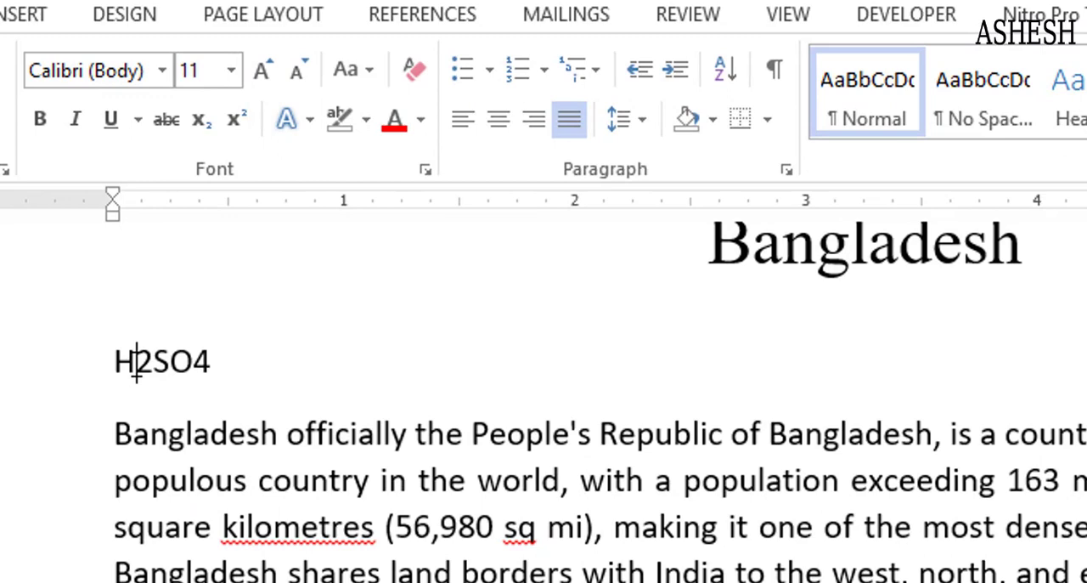
drag(136, 367, 154, 367)
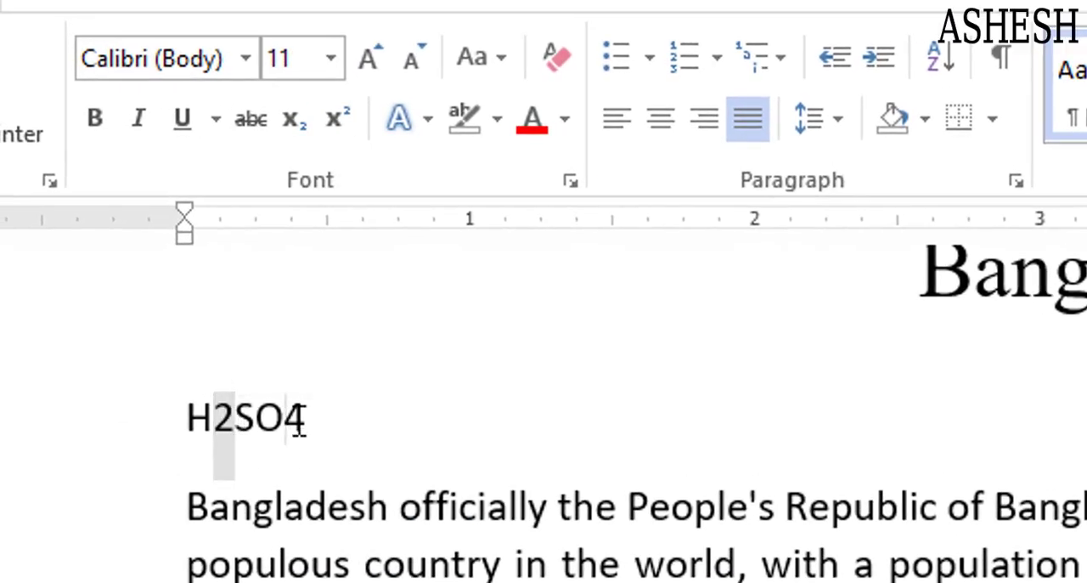
drag(286, 420, 307, 422)
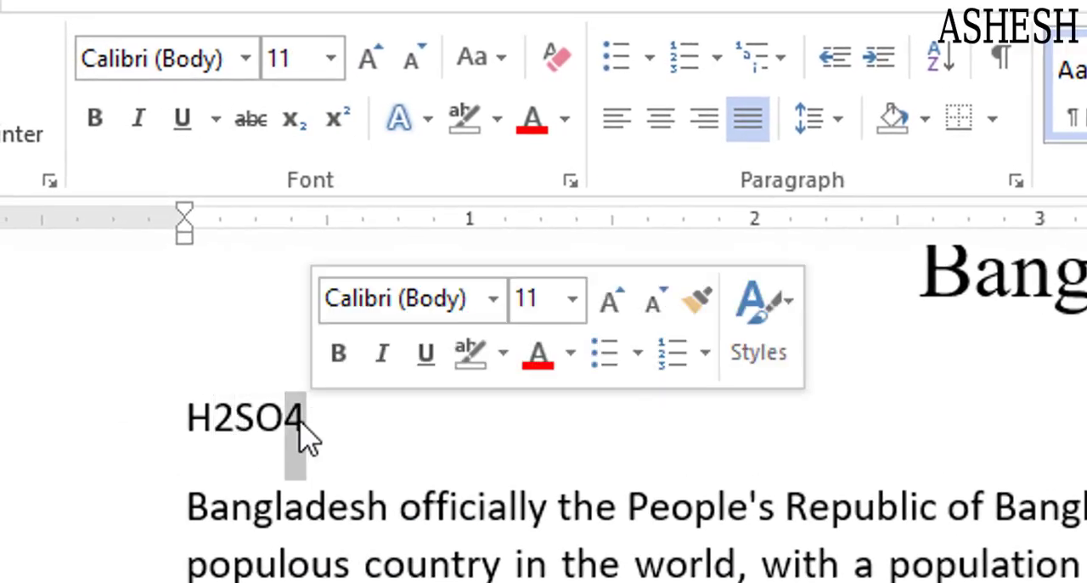
click(436, 466)
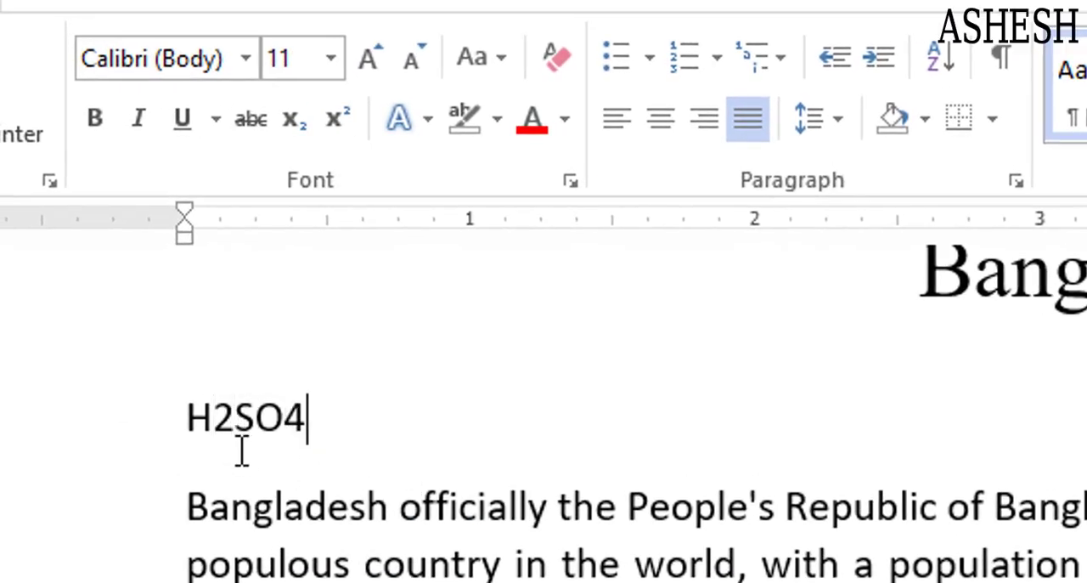
Apply subscript to the 2 and the 4 in H2SO4, then undo both changes
drag(214, 422, 233, 424)
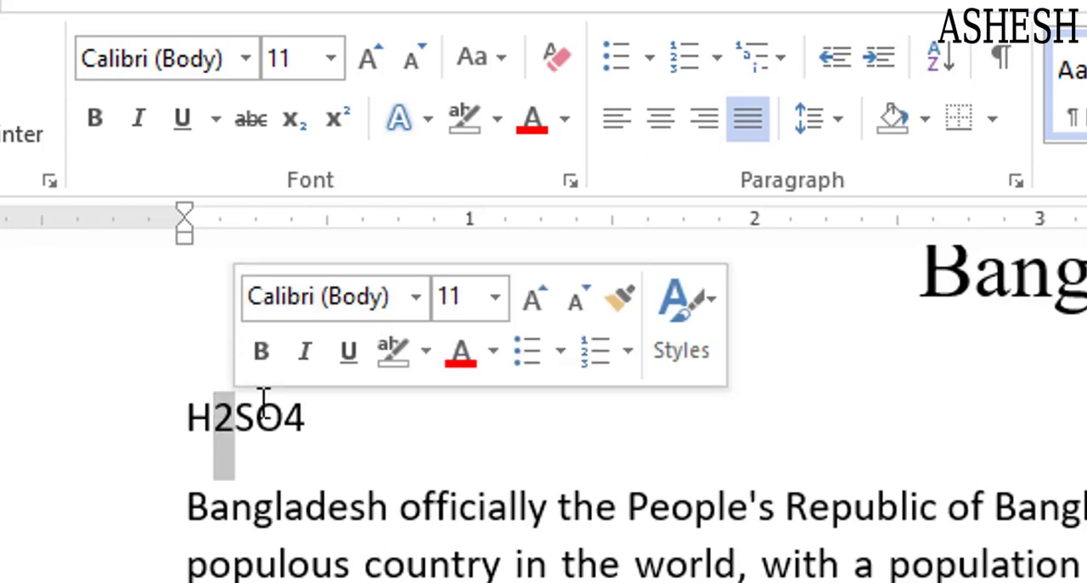
click(299, 132)
click(299, 421)
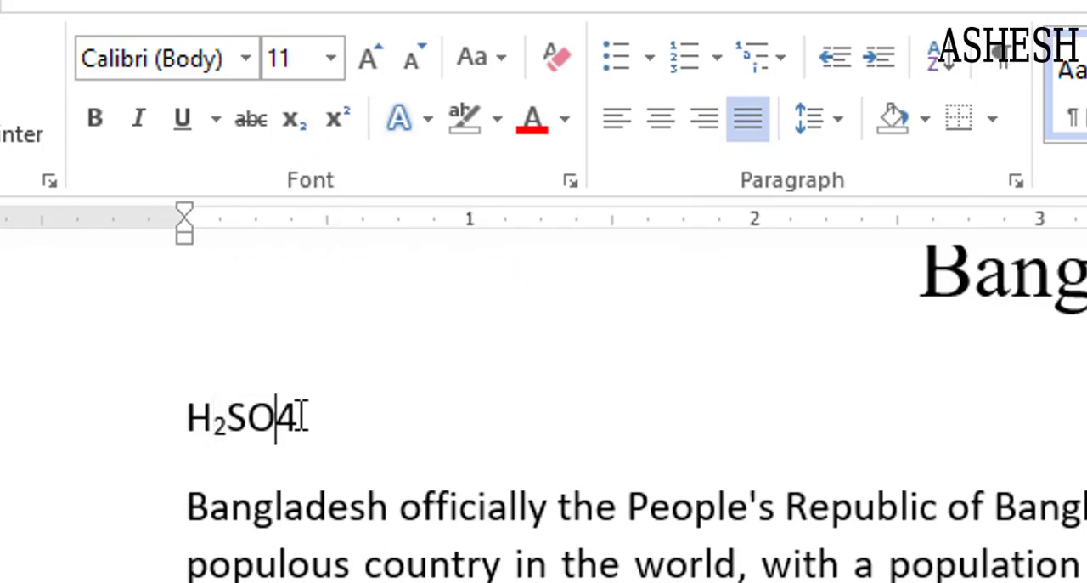
drag(301, 418, 274, 420)
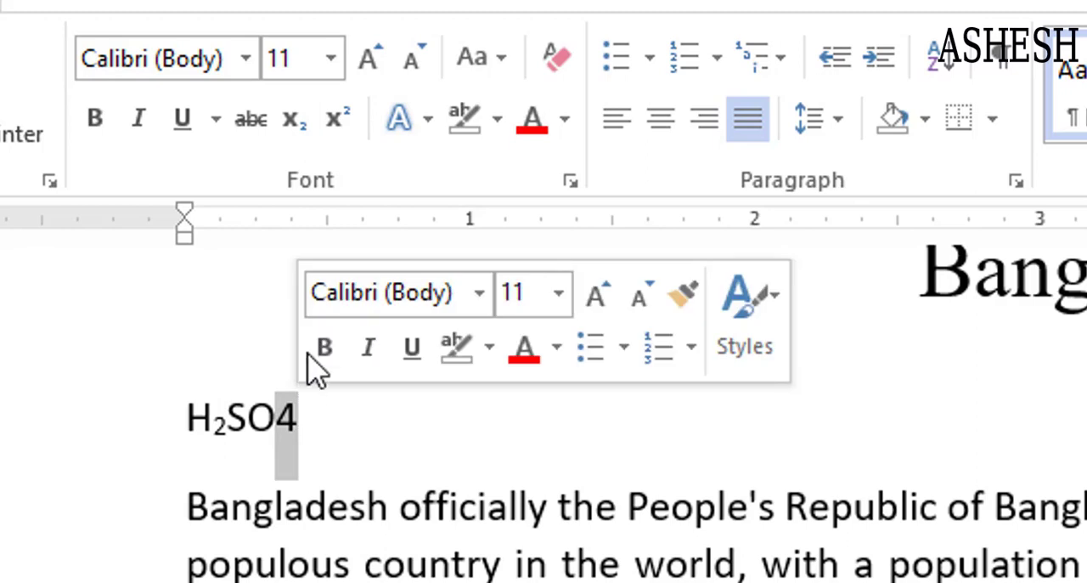
click(298, 124)
click(350, 446)
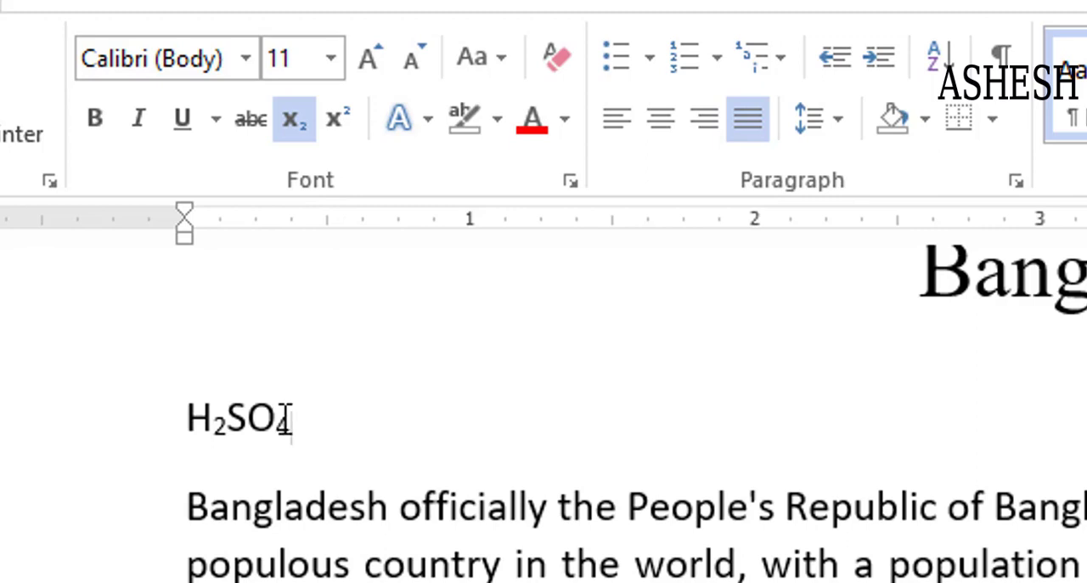
key(ctrl+z)
key(ctrl+z)
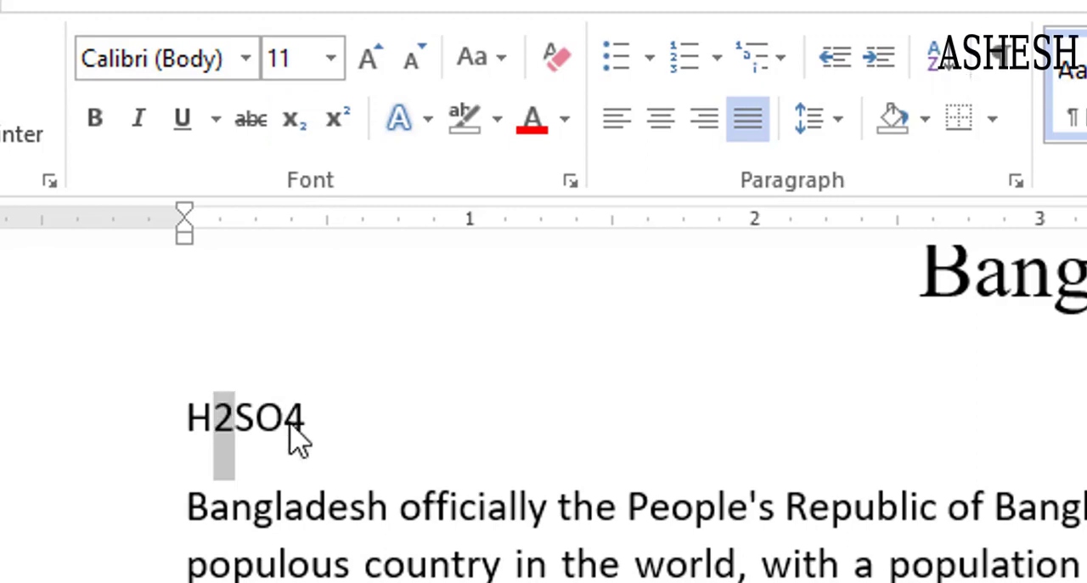
Once more subscript both digits of H2SO4 and undo the formatting
click(406, 431)
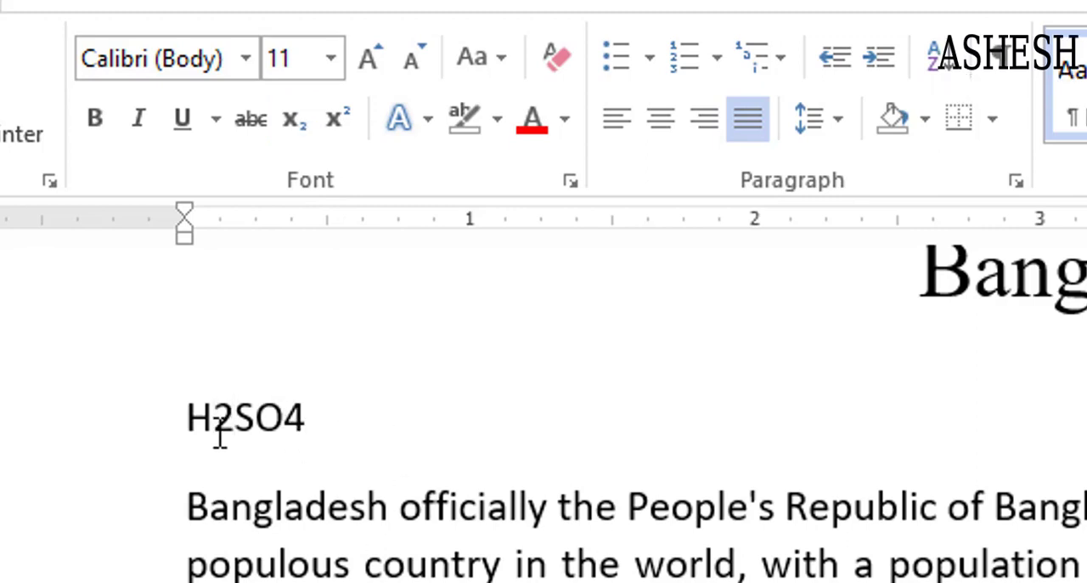
drag(218, 429, 242, 463)
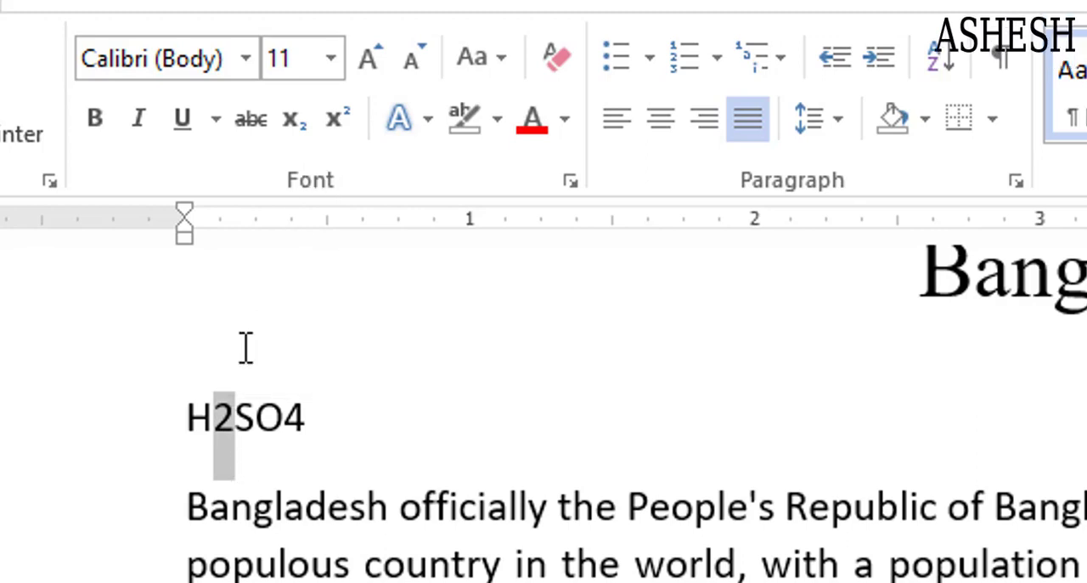
click(294, 124)
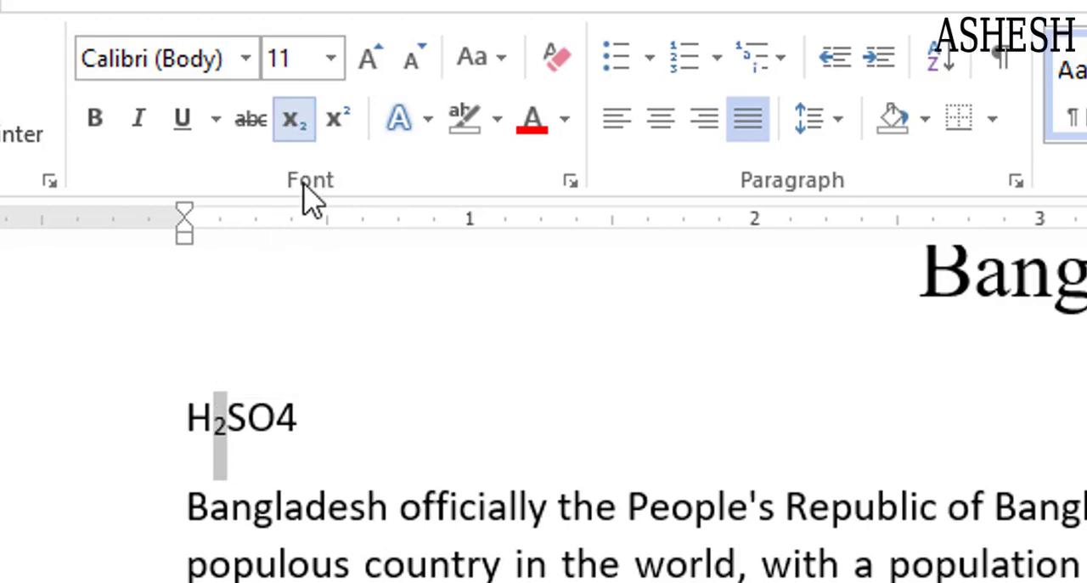
drag(275, 420, 299, 420)
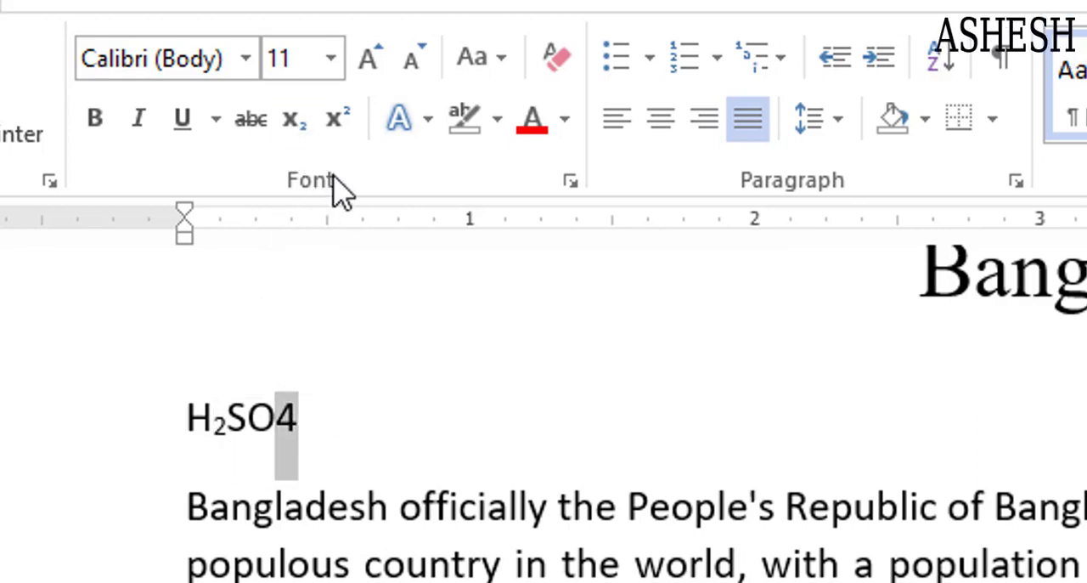
click(294, 119)
click(429, 378)
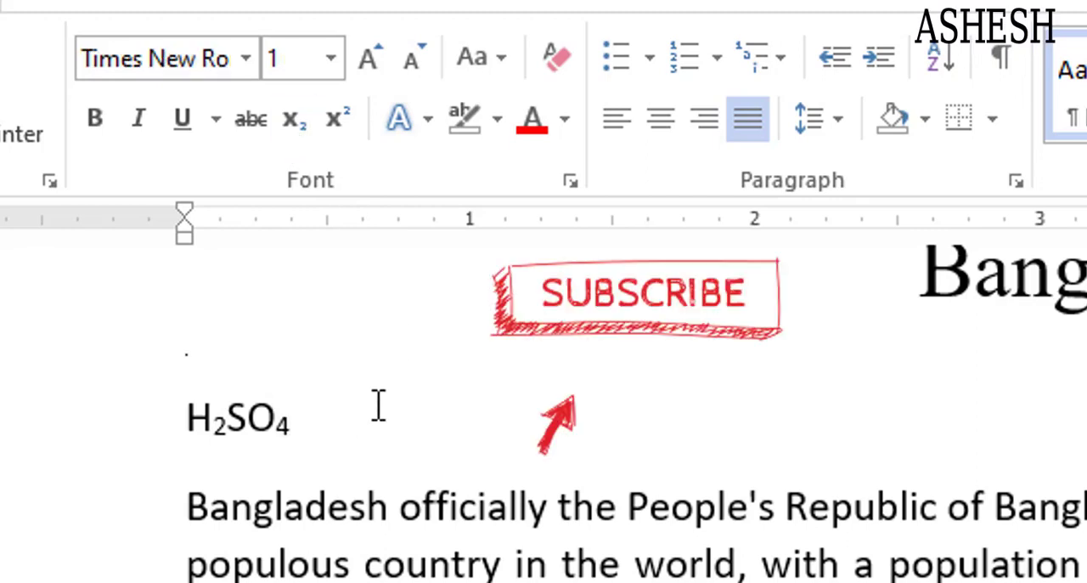
key(ctrl+z)
key(ctrl+z)
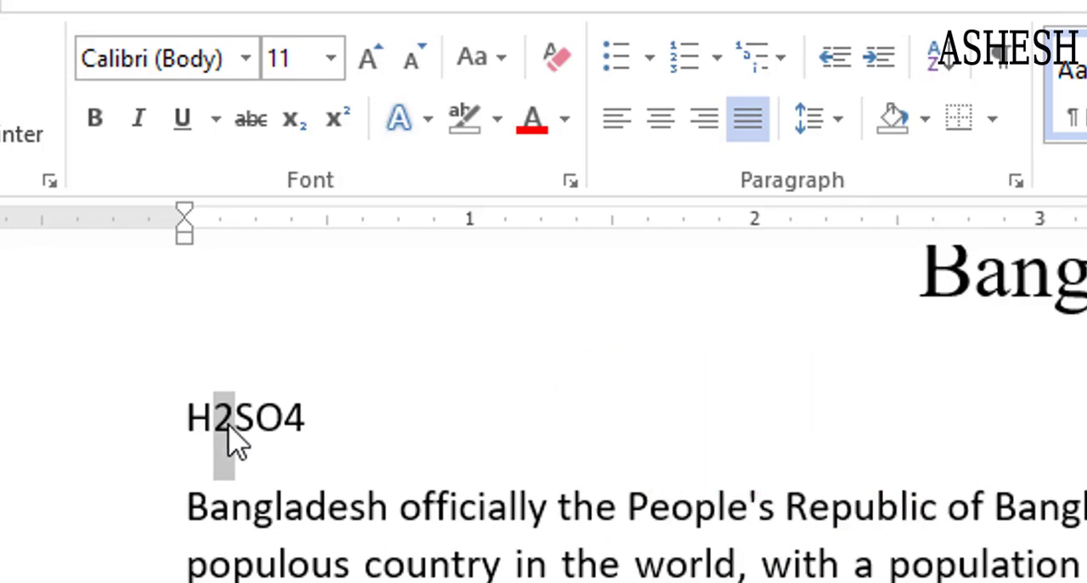
Subscript the 2 and the 4 of H2SO4 again, then revert both with undo
key(ctrl+equal)
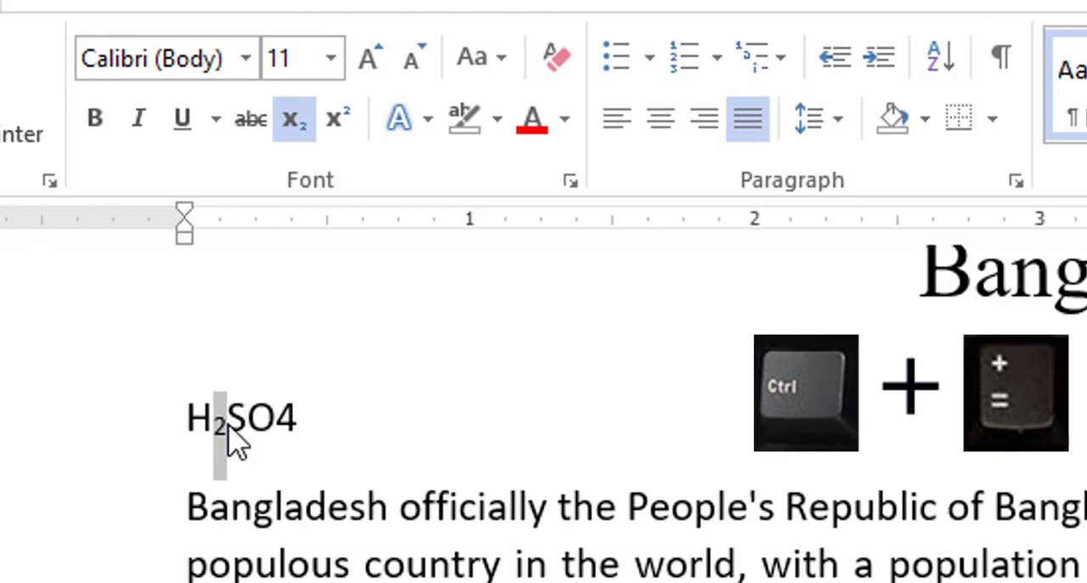
drag(275, 418, 303, 418)
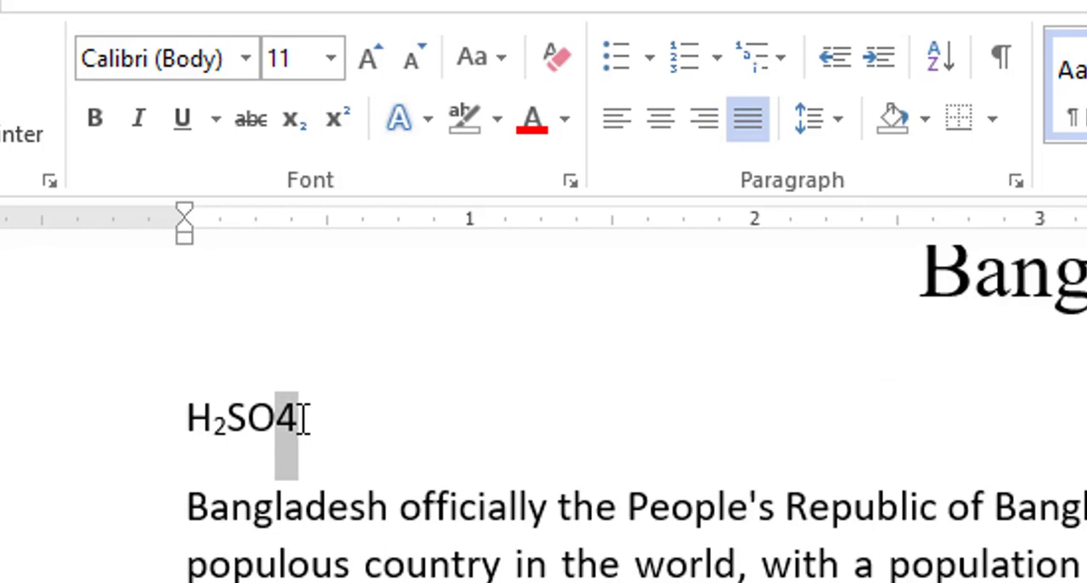
key(ctrl+equal)
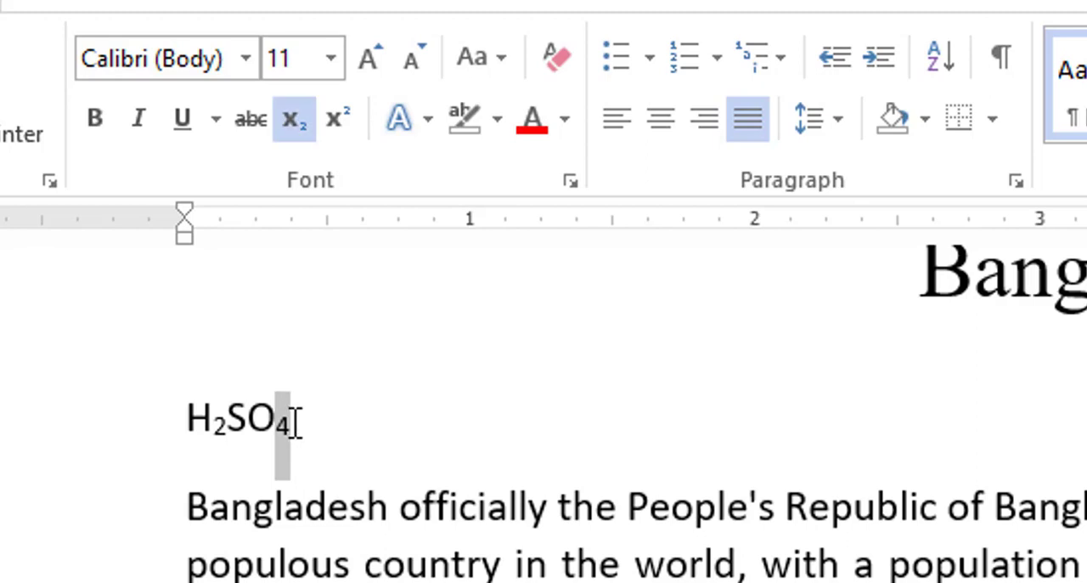
click(416, 423)
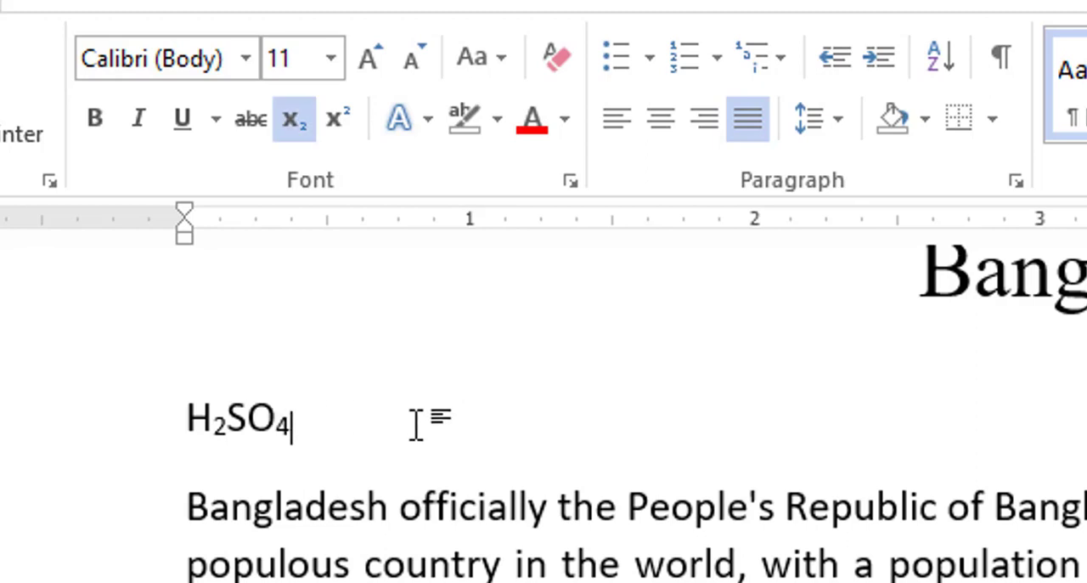
key(ctrl+z)
key(ctrl+z)
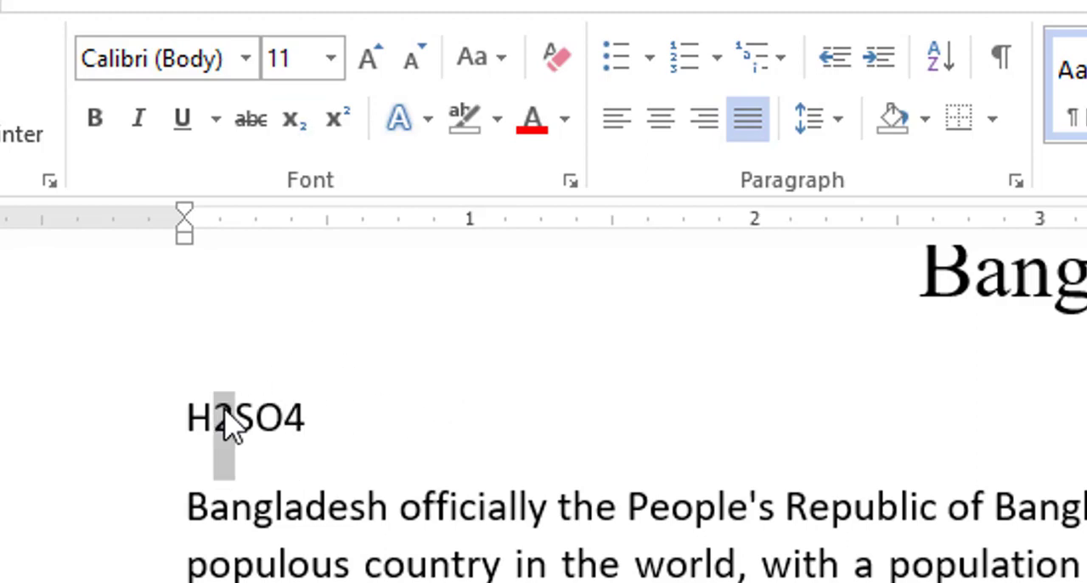
Subscript both digits of H2SO4 one more time
click(308, 381)
drag(214, 408, 236, 408)
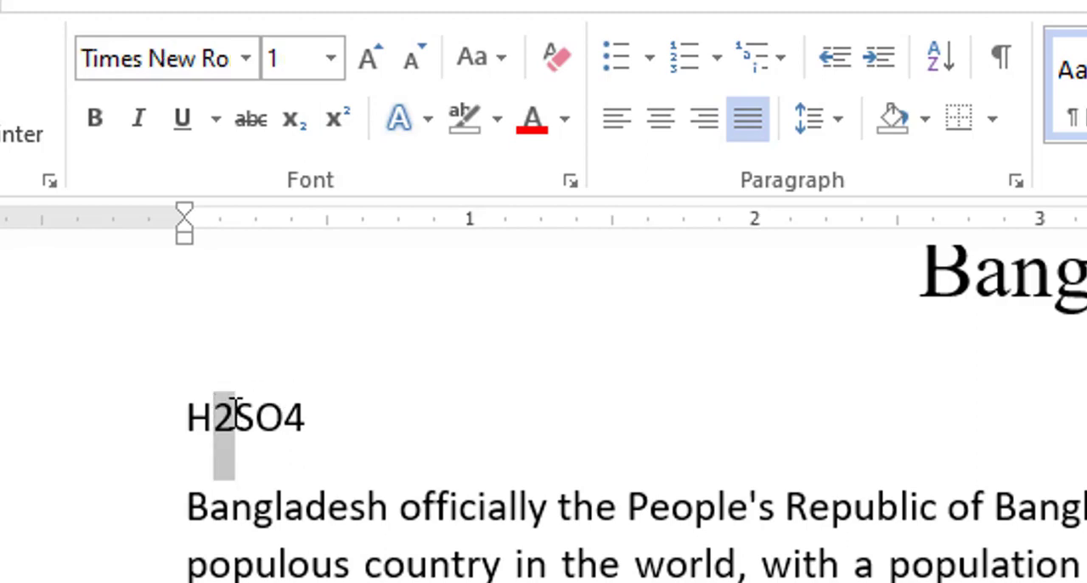
click(300, 129)
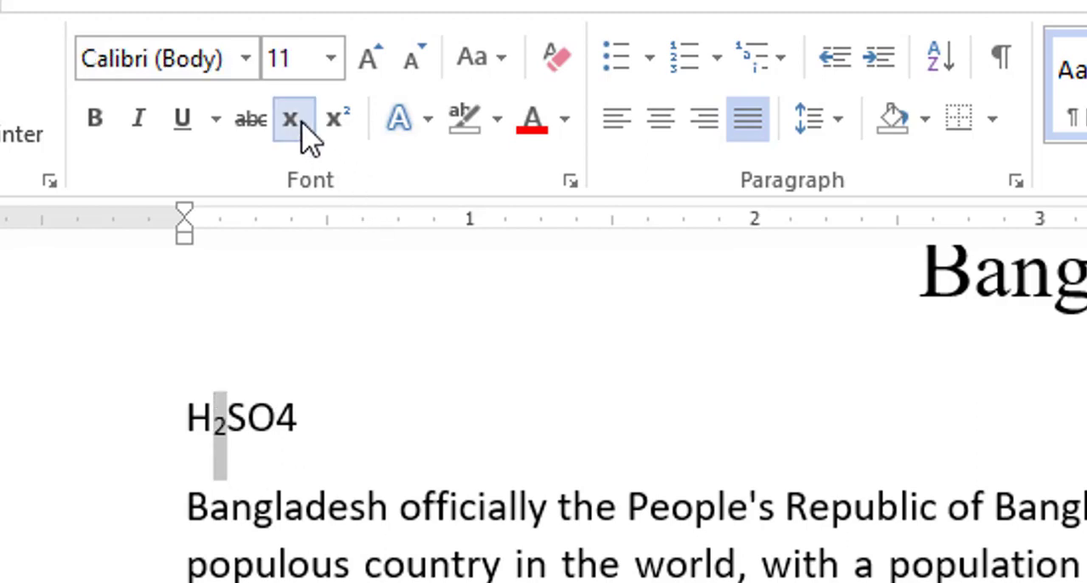
drag(278, 415, 315, 413)
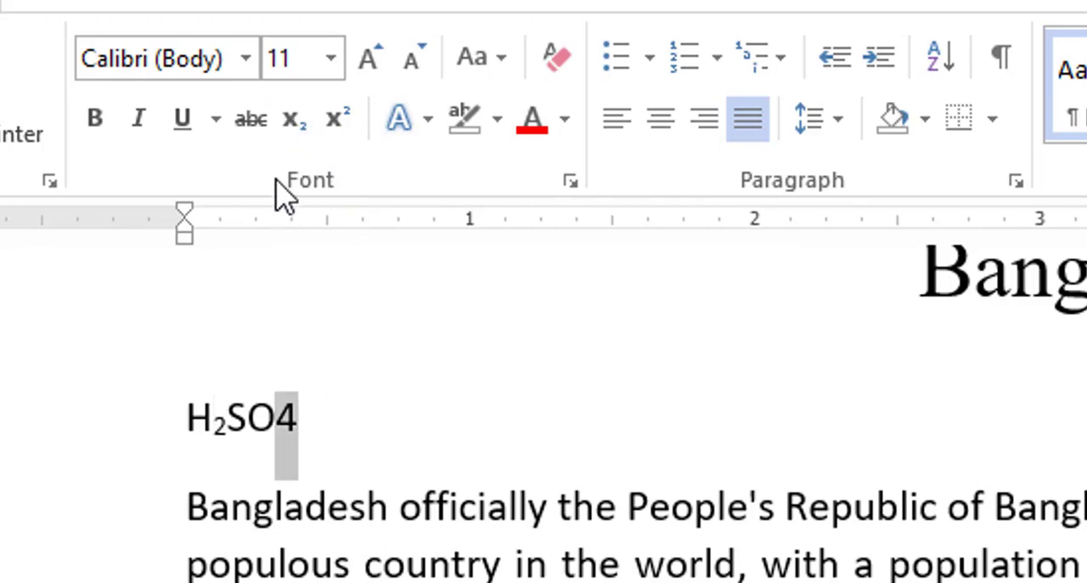
click(293, 135)
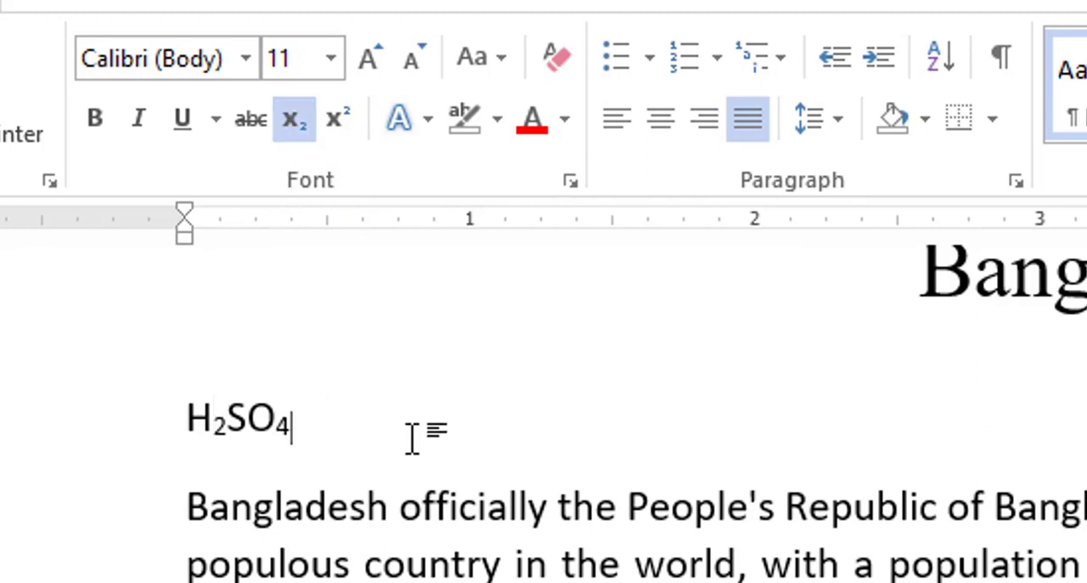
Undo the subscripts and remove the H2SO4 text from the line
key(ctrl+z)
key(ctrl+z)
key(ctrl+z)
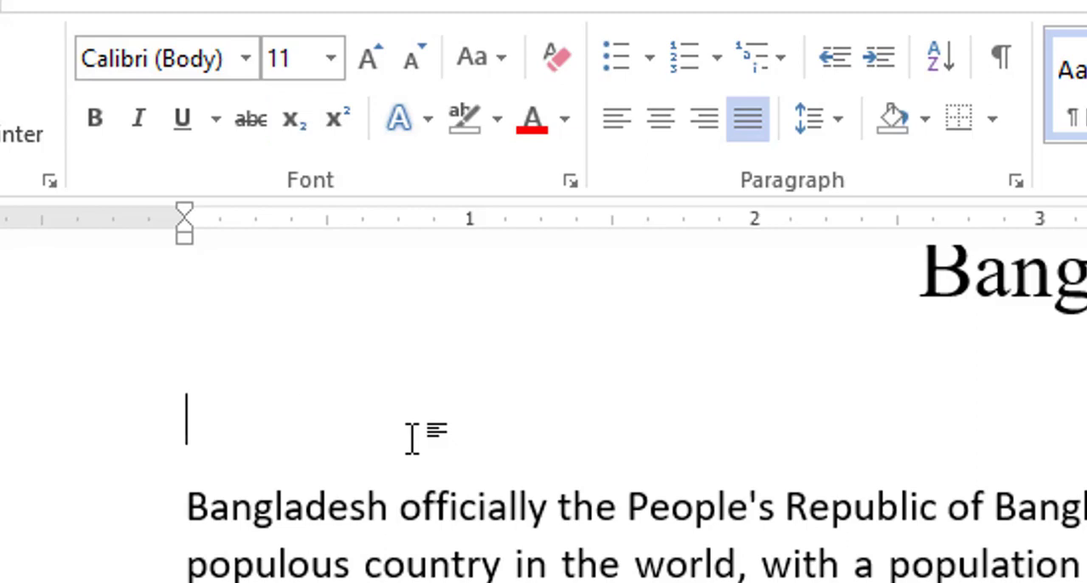
Type the formula (a+b)2 = a2 + 2ab +b2 on the empty line
text(()
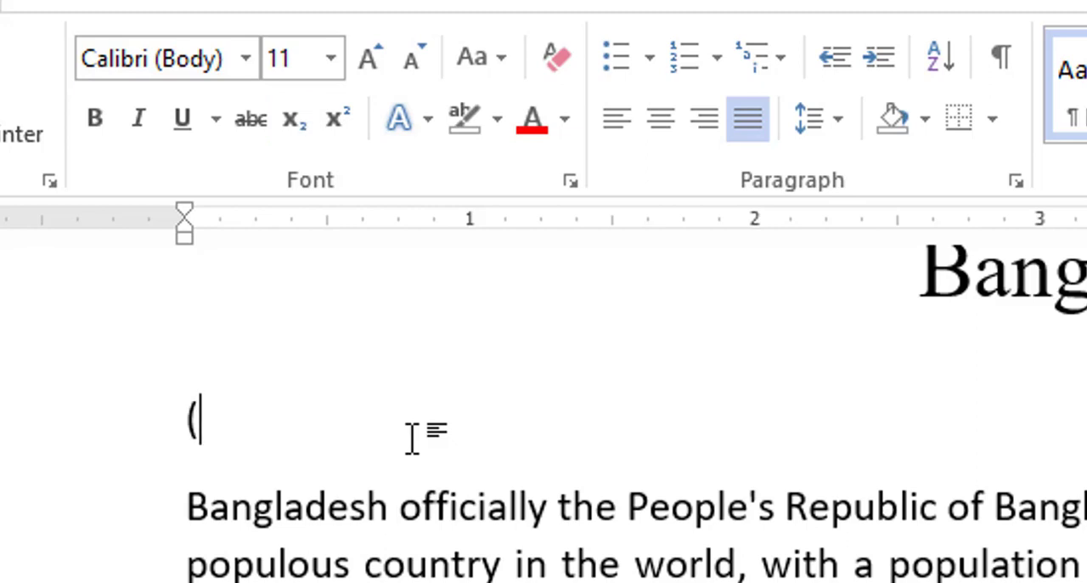
text(a+)
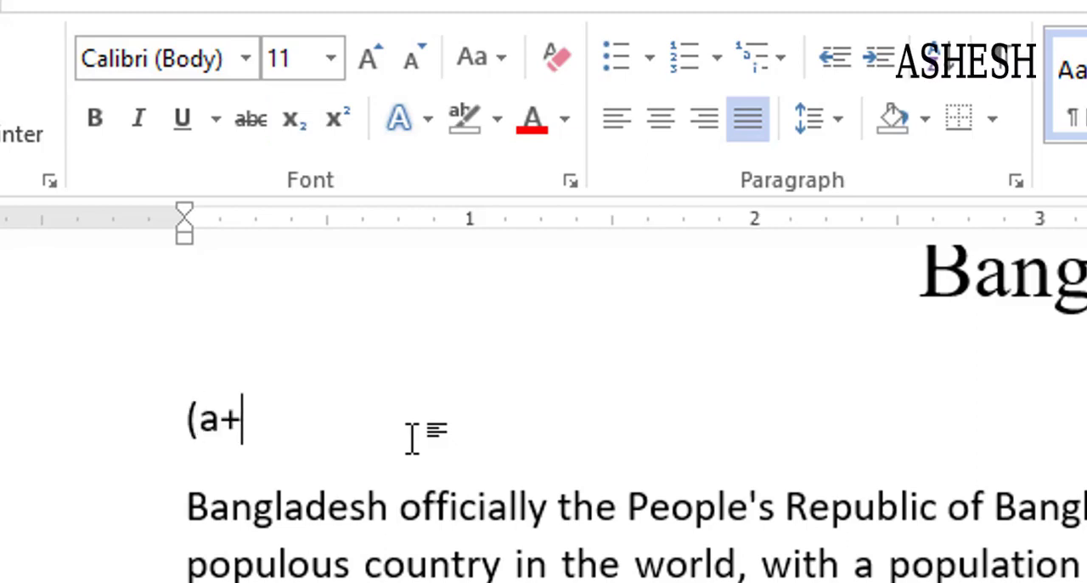
text(b)
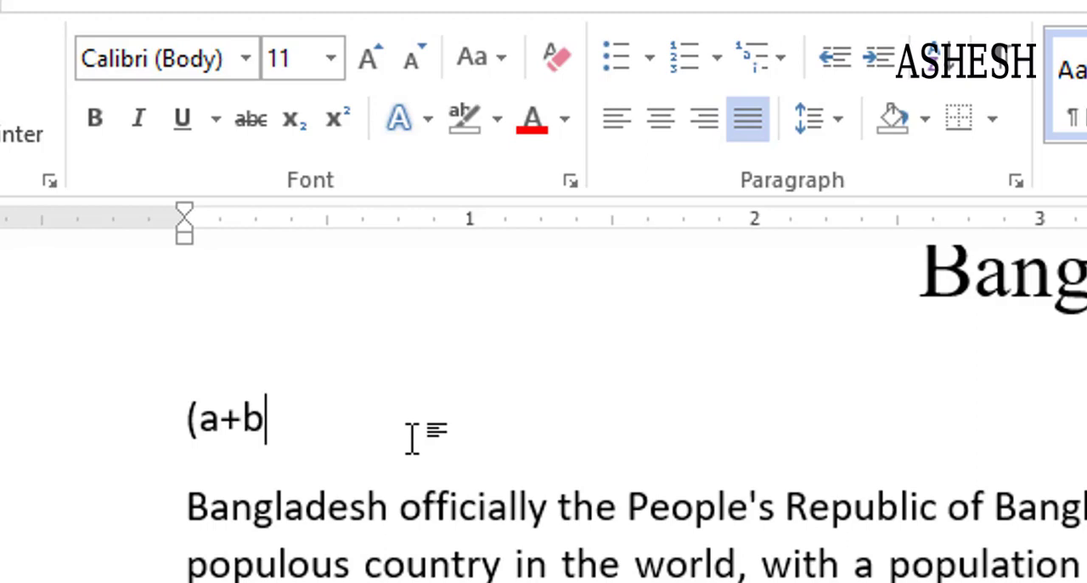
text()2)
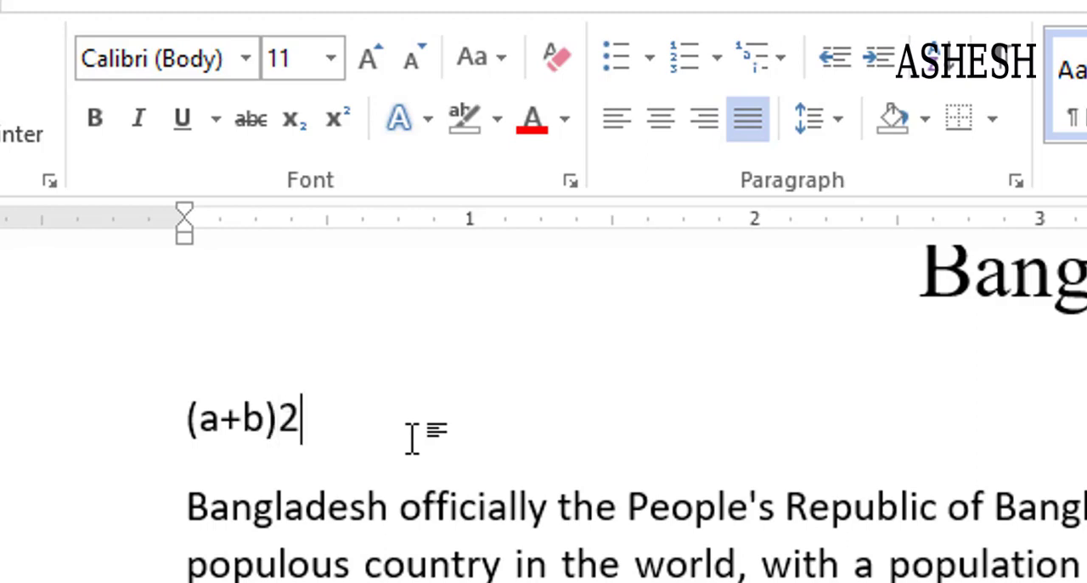
text( = a)
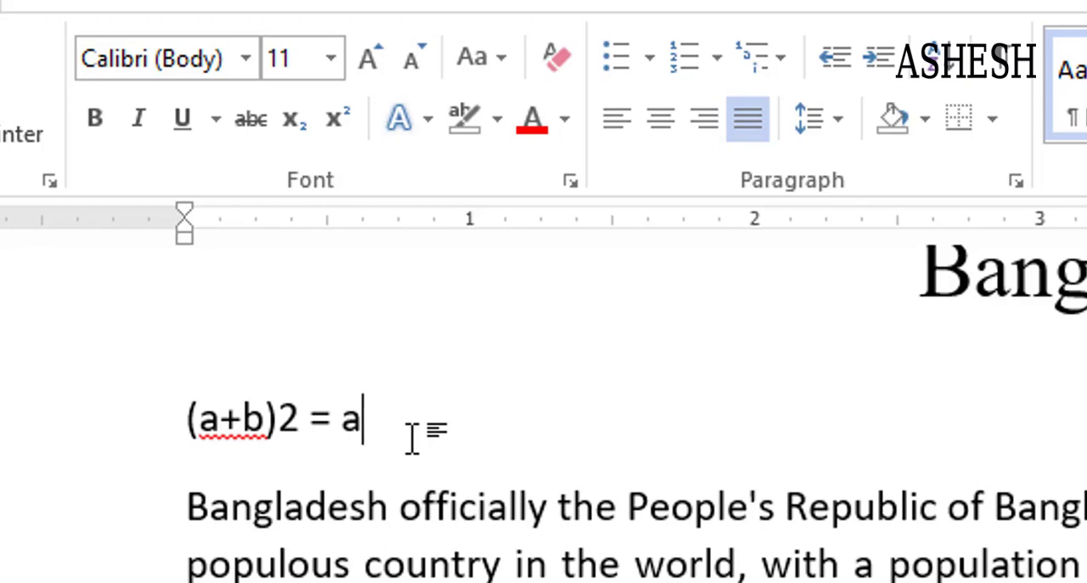
text(2 + )
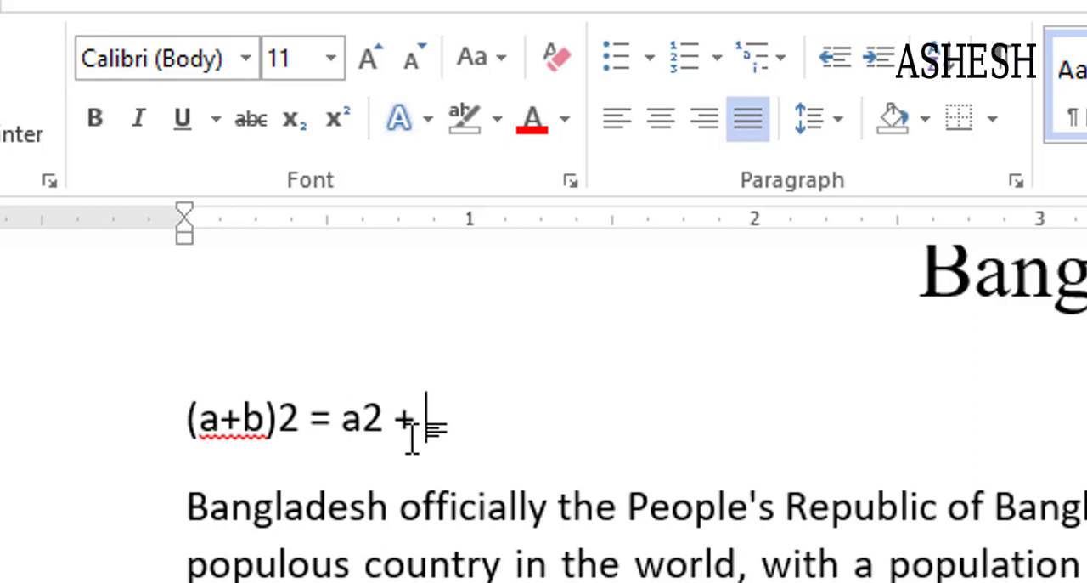
text(2ab +b2)
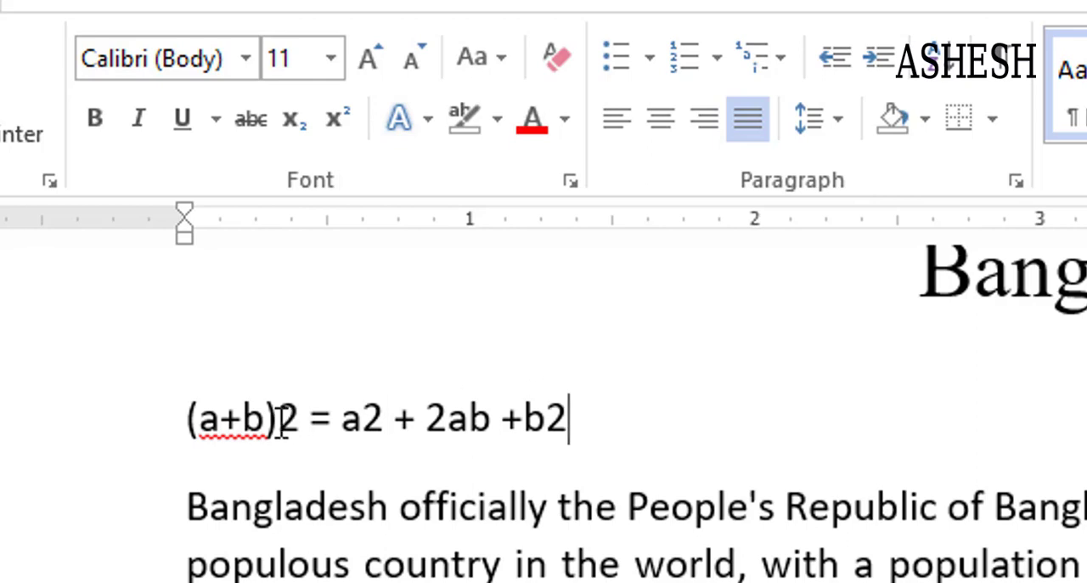
Superscript the three exponent 2s in (a+b)2 = a2 + 2ab +b2
drag(278, 420, 293, 418)
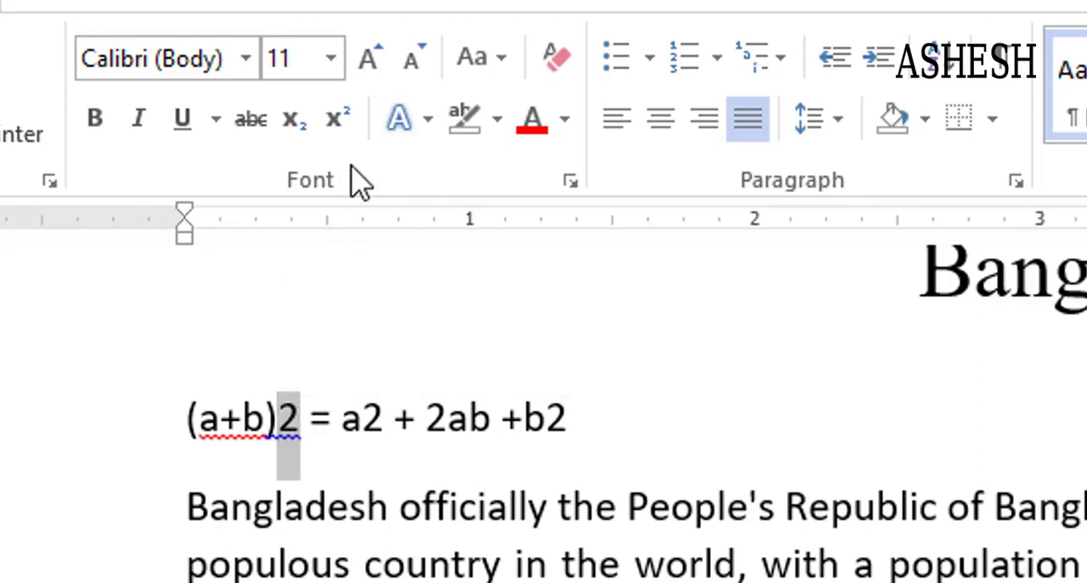
click(340, 120)
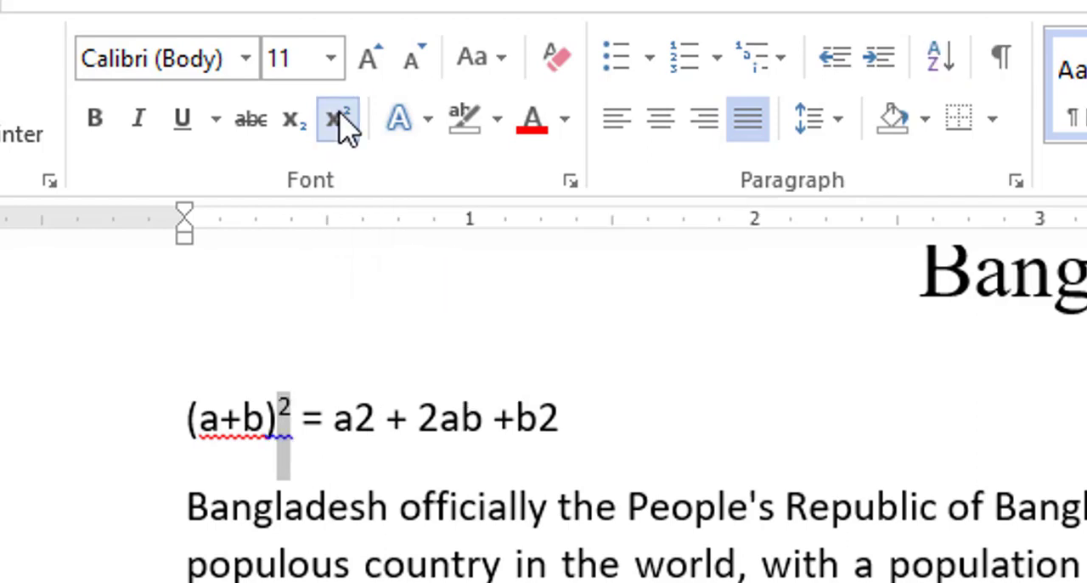
click(357, 416)
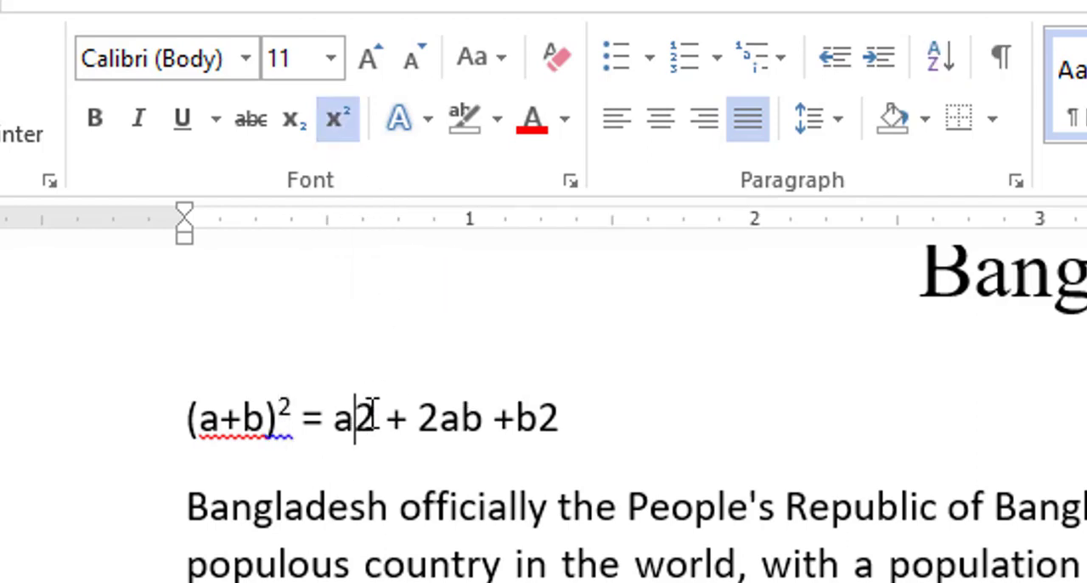
drag(373, 416, 355, 416)
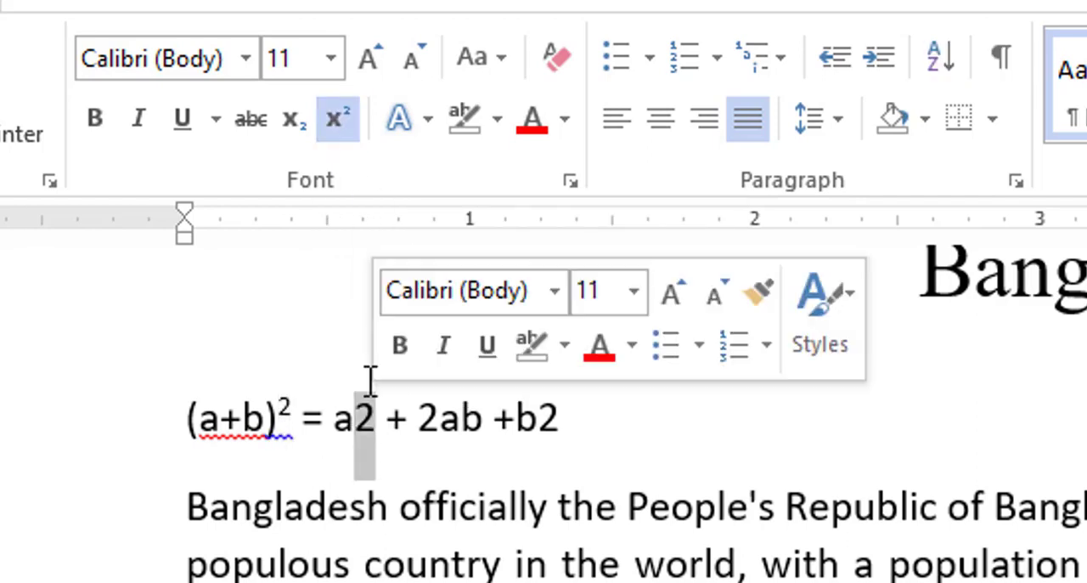
click(329, 123)
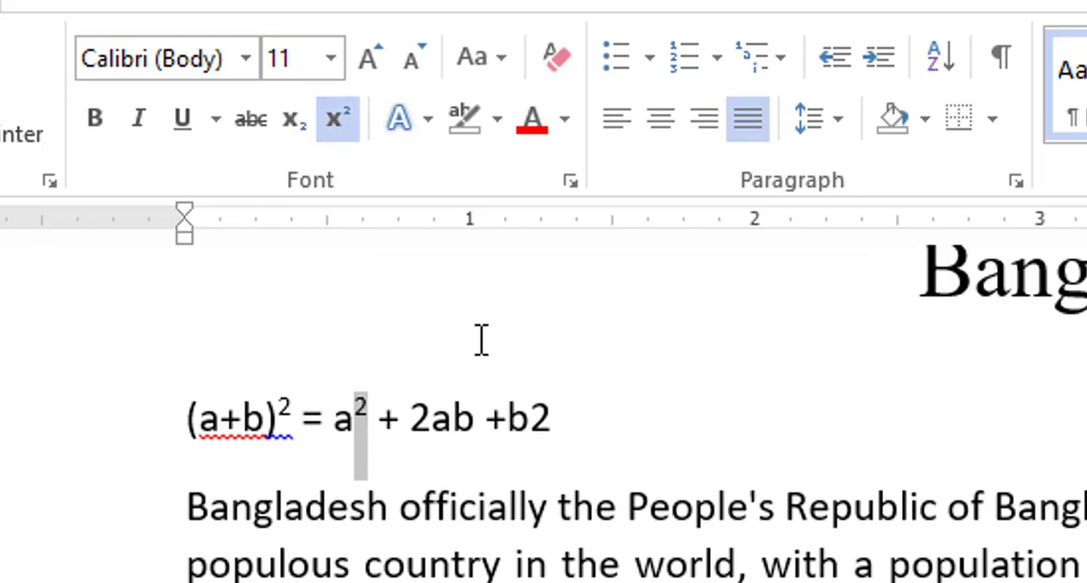
click(540, 410)
double_click(553, 408)
click(540, 409)
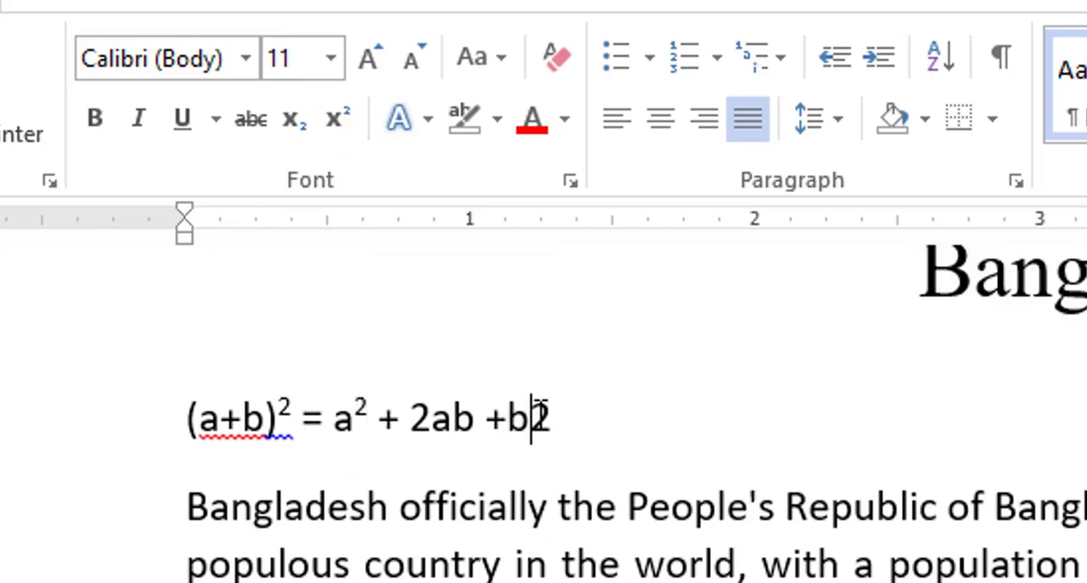
drag(541, 410, 556, 414)
click(337, 119)
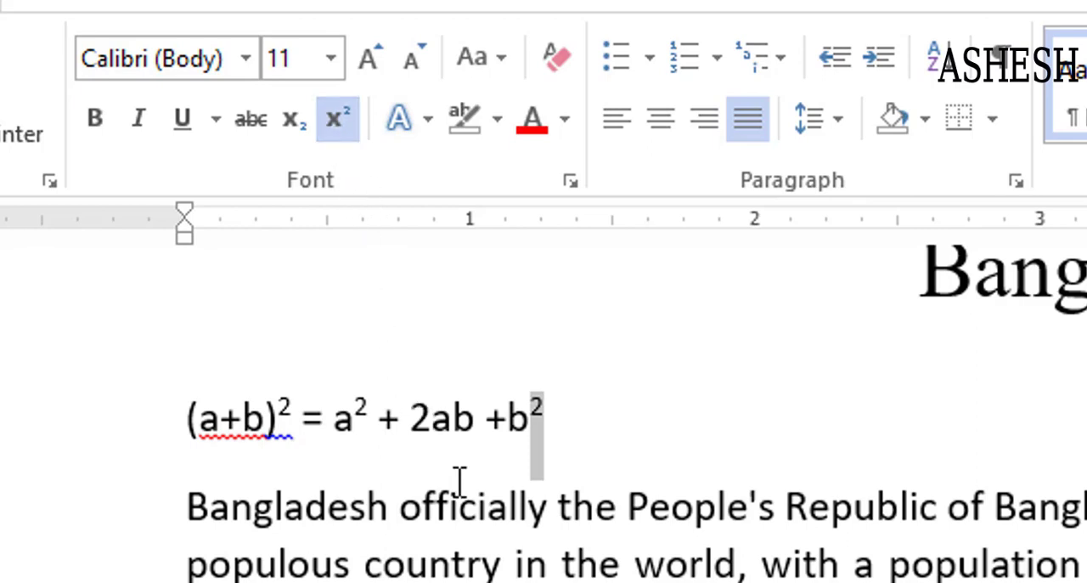
Undo the superscripts and part of the formula text, then redo the typing
key(ctrl+z)
key(ctrl+z)
key(ctrl+z)
key(ctrl+z)
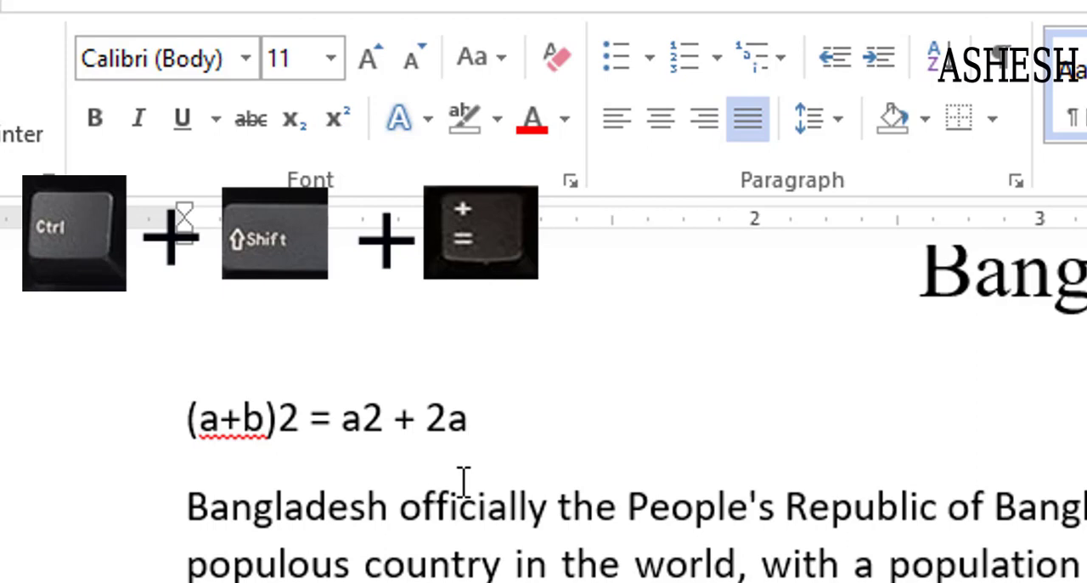
key(ctrl+y)
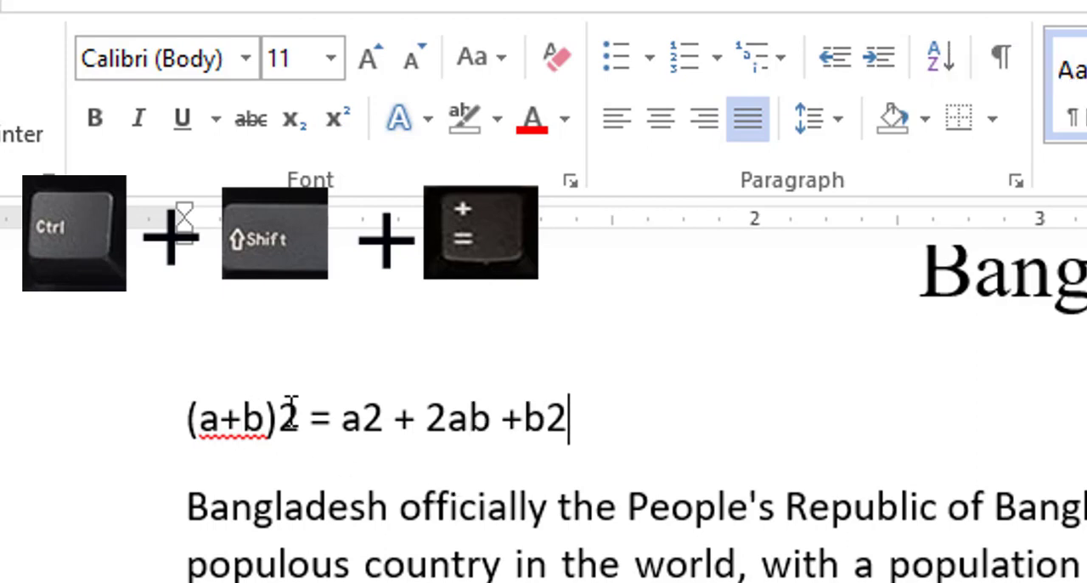
Superscript the 2 after (a+b) and the 2 after a using the keyboard shortcut
drag(280, 412, 307, 413)
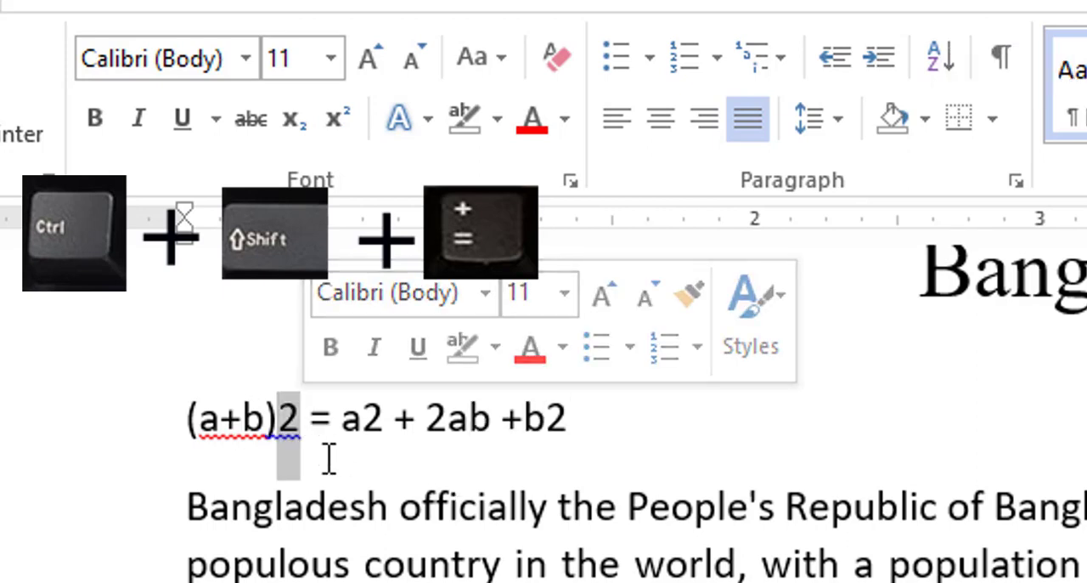
key(ctrl+shift+equal)
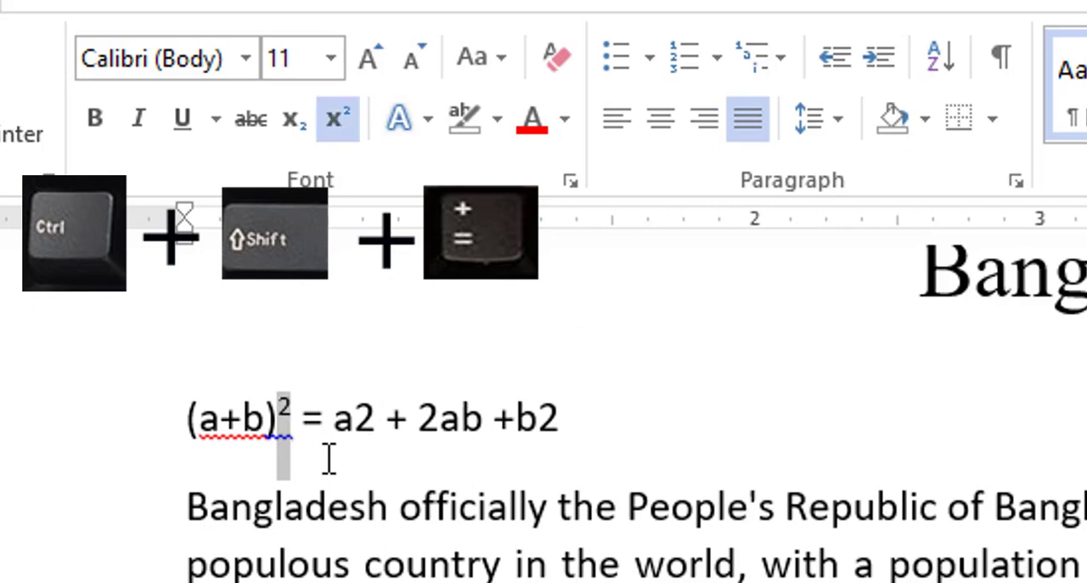
drag(354, 418, 373, 422)
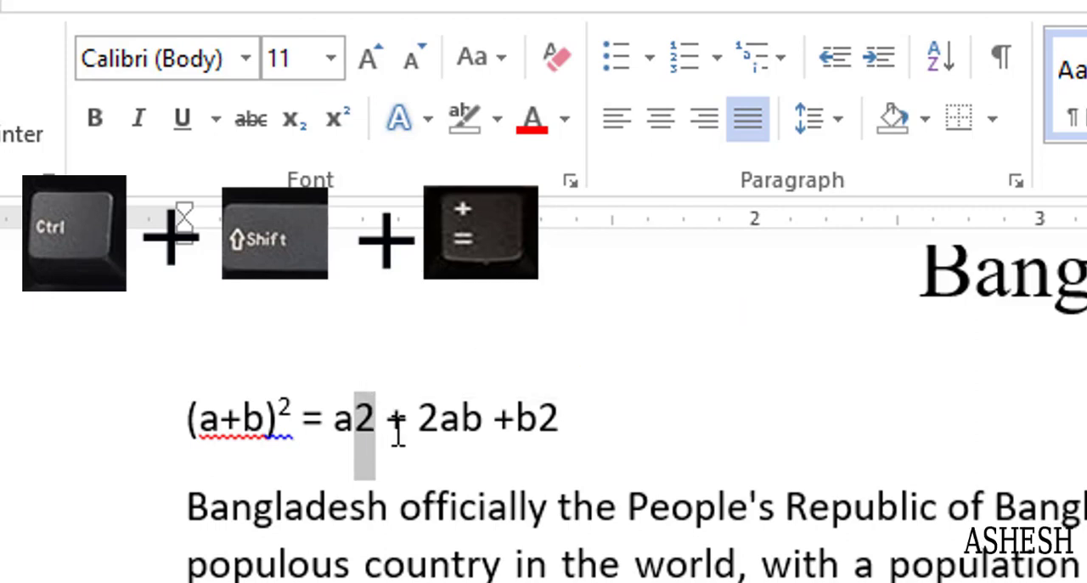
key(ctrl+shift+equal)
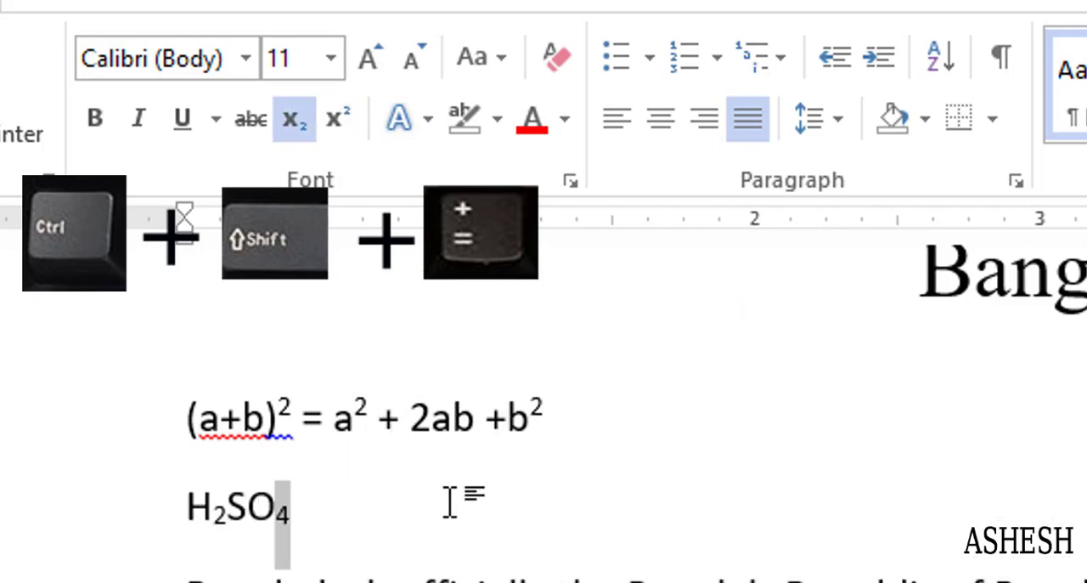
click(449, 502)
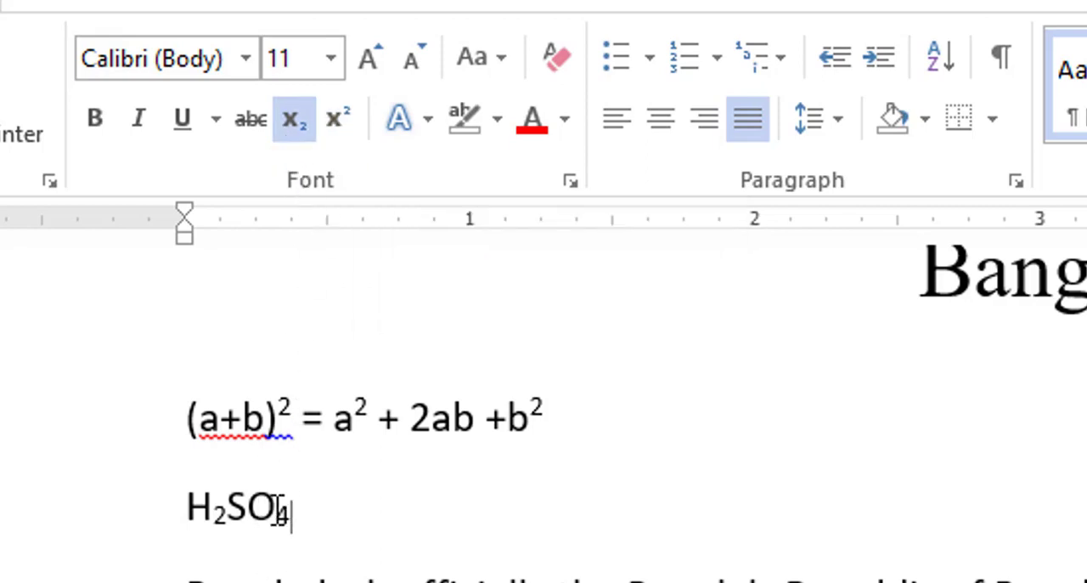
triple_click(301, 503)
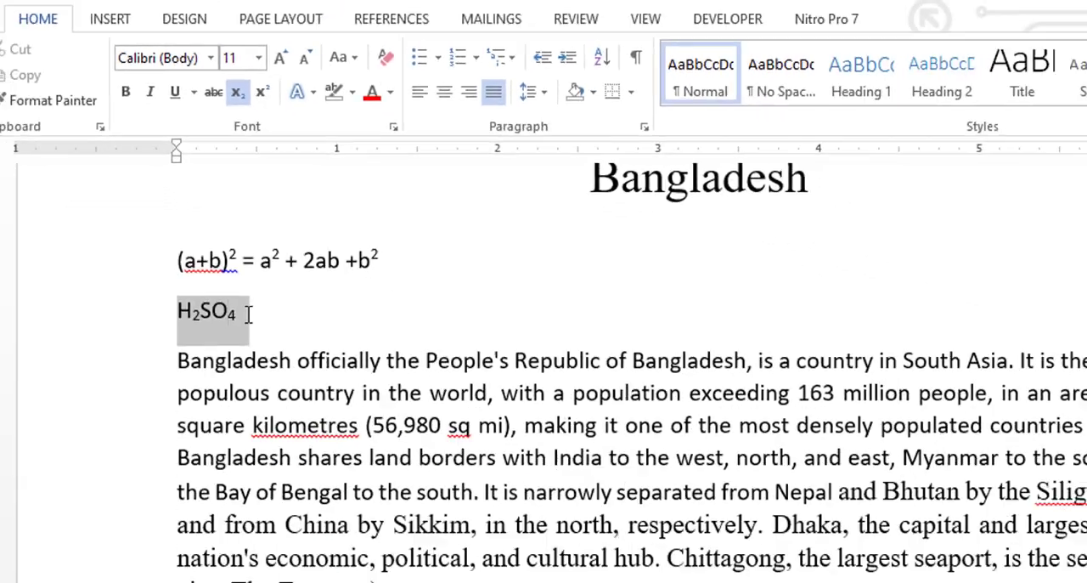
click(284, 503)
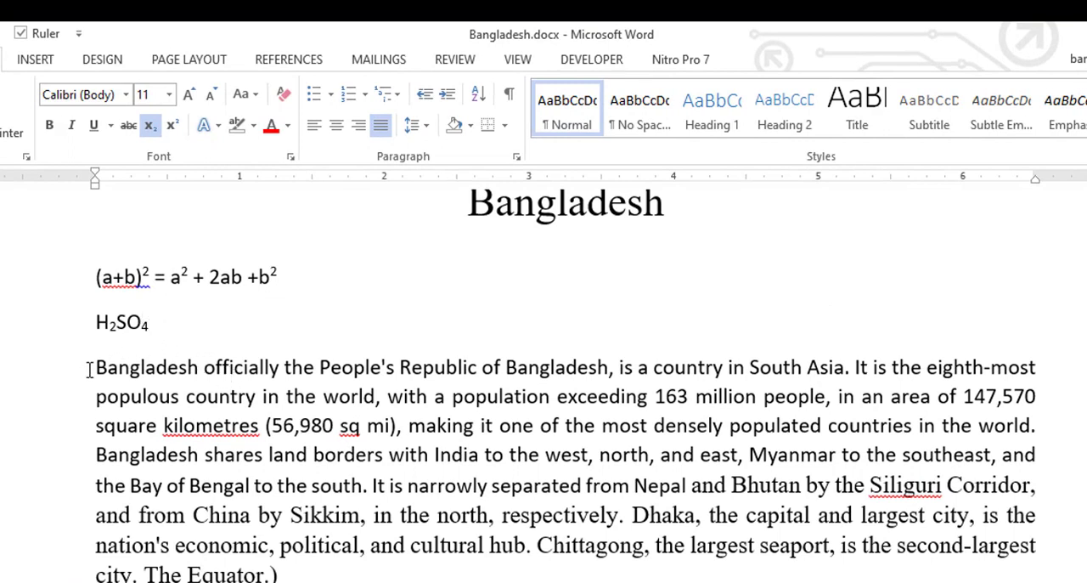
Apply the Times New Roman font to the first body paragraph about Bangladesh
drag(90, 369, 290, 575)
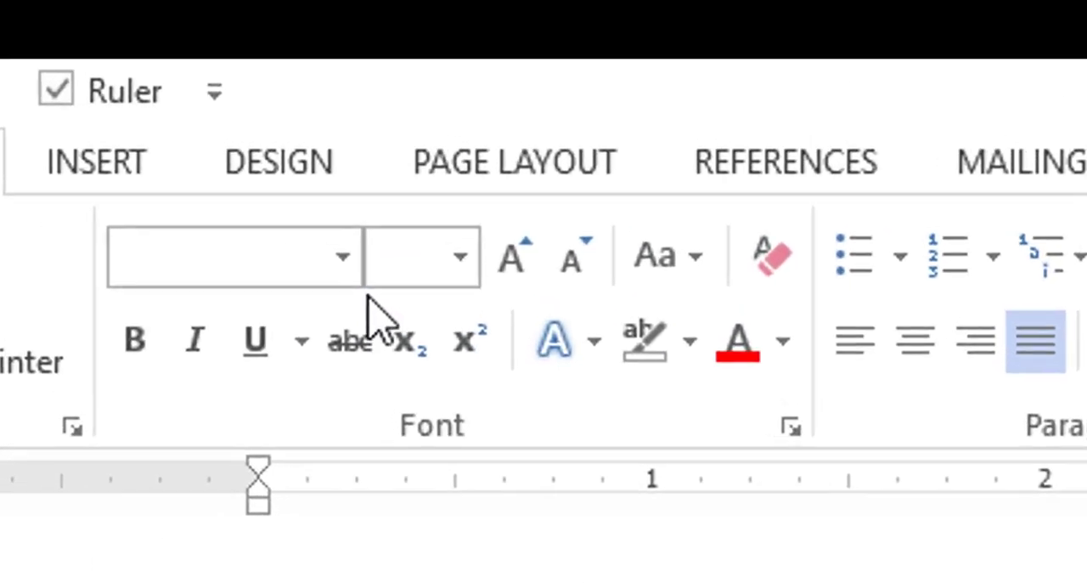
click(169, 128)
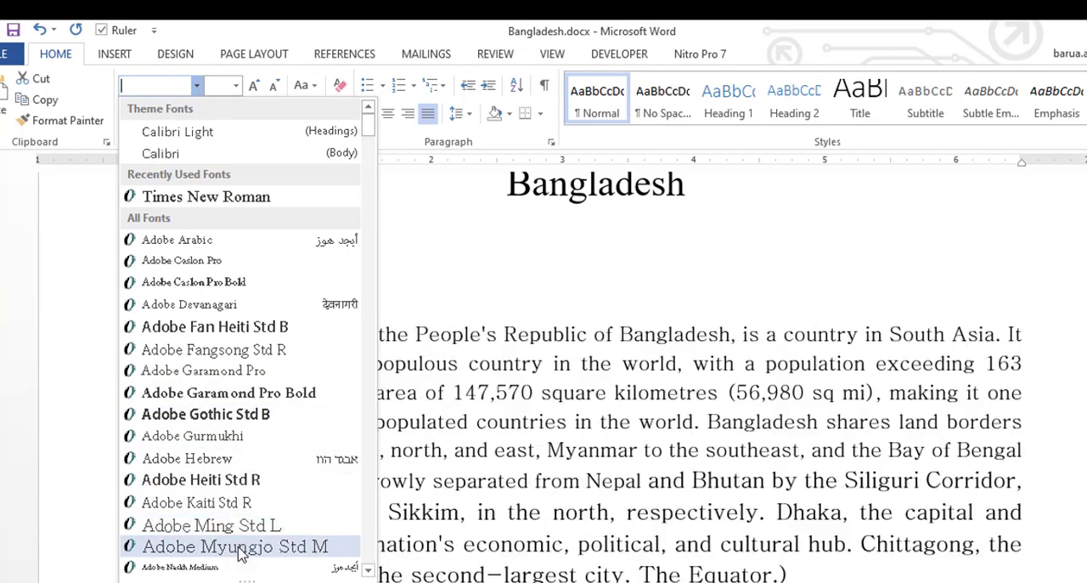
click(369, 573)
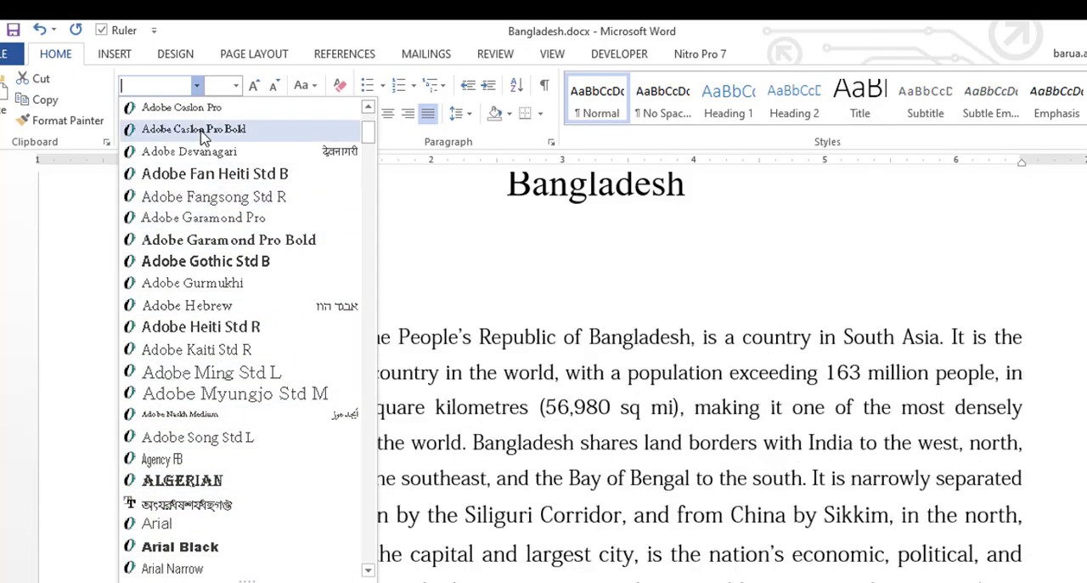
key(Escape)
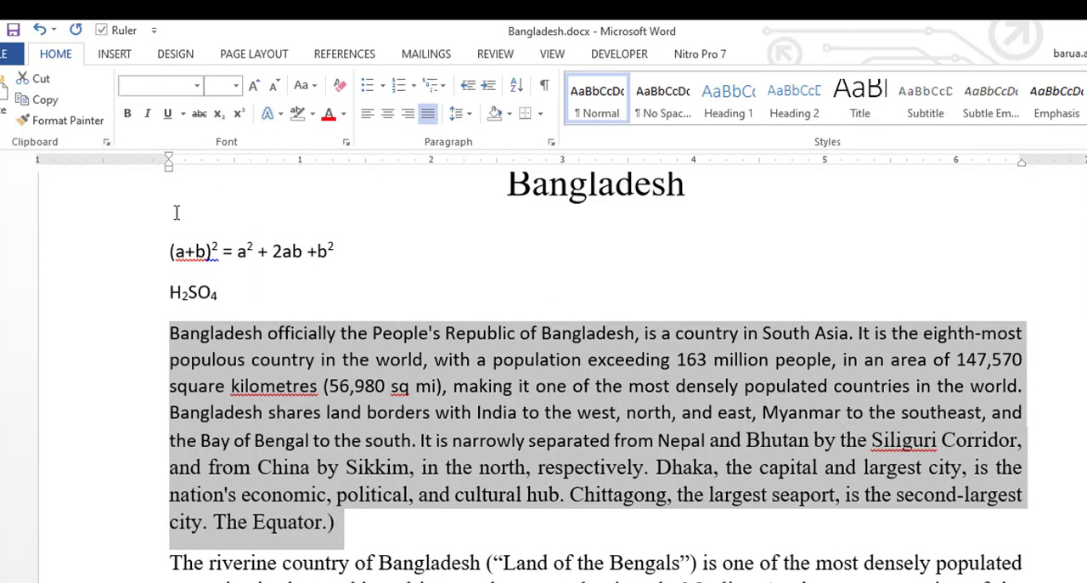
click(196, 85)
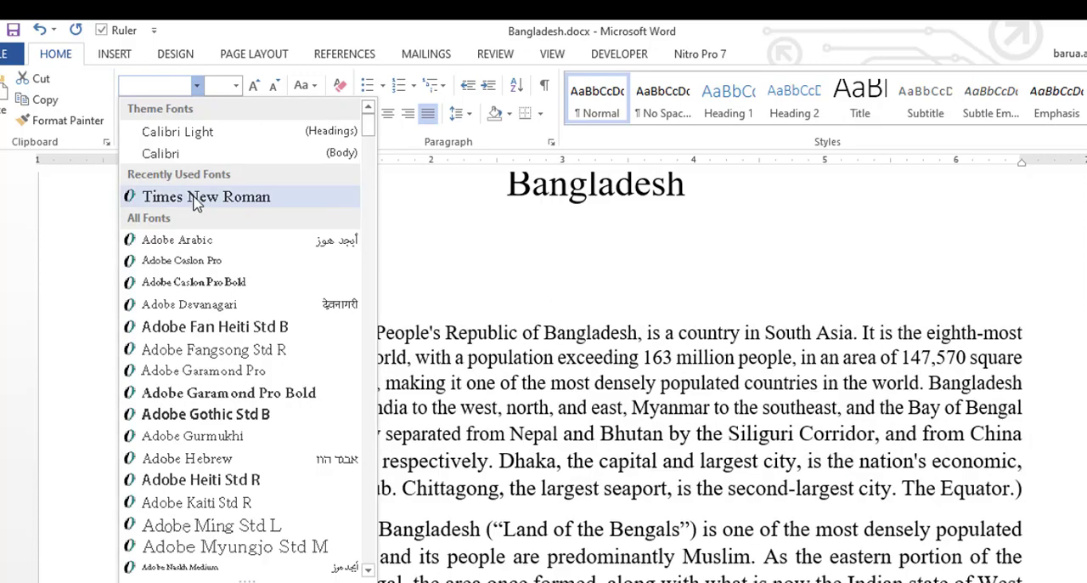
click(206, 196)
click(369, 361)
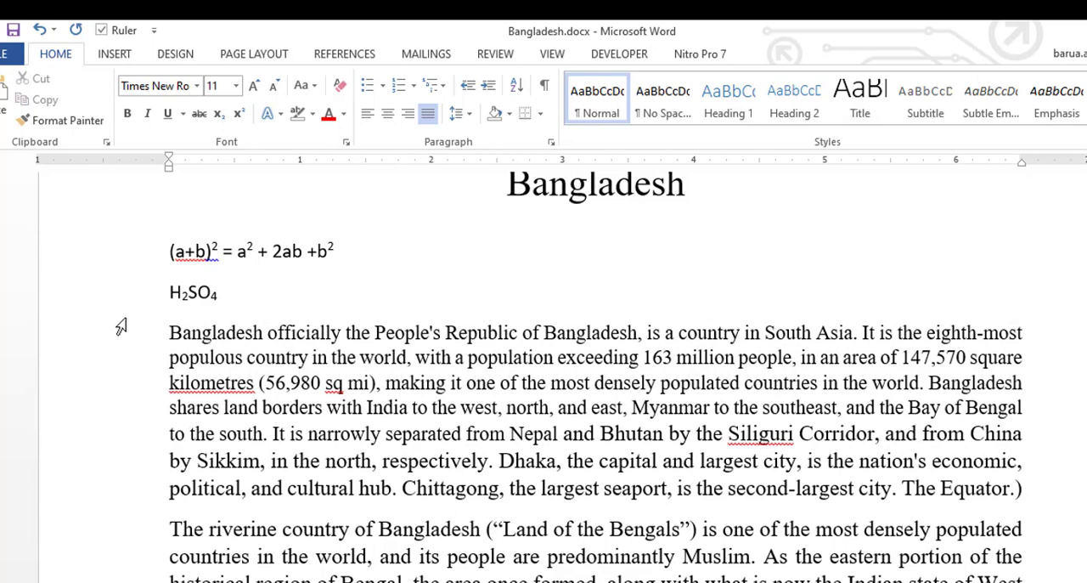
Select the first body paragraph and set its font size to 14 pt
drag(139, 340, 136, 489)
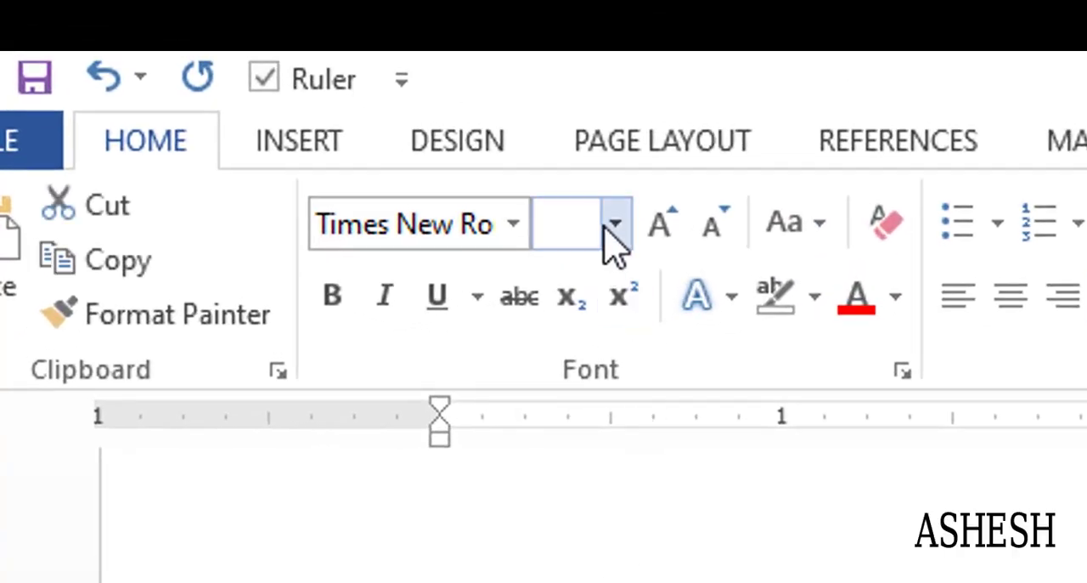
click(612, 224)
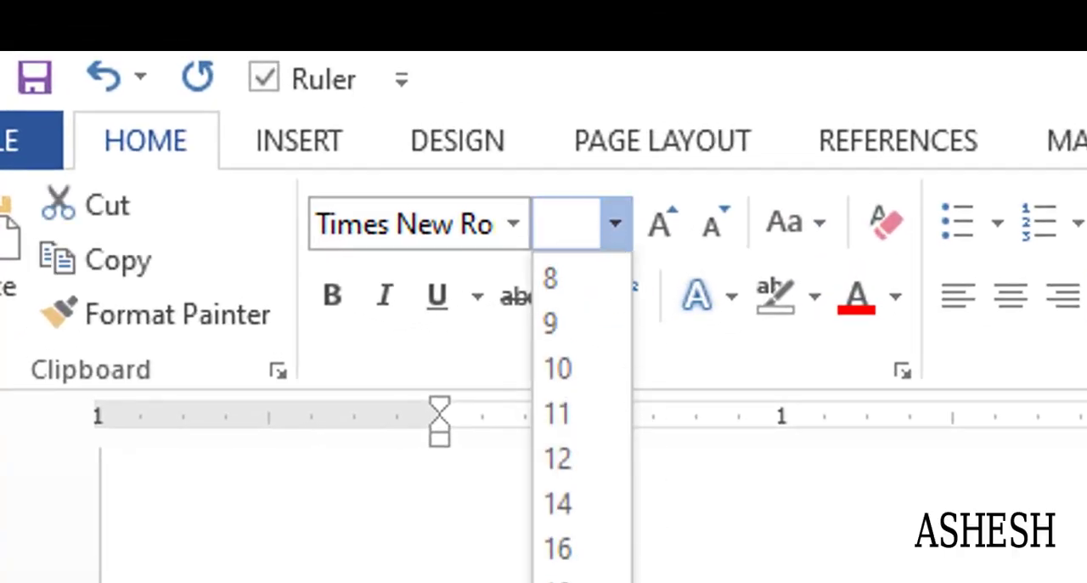
click(574, 514)
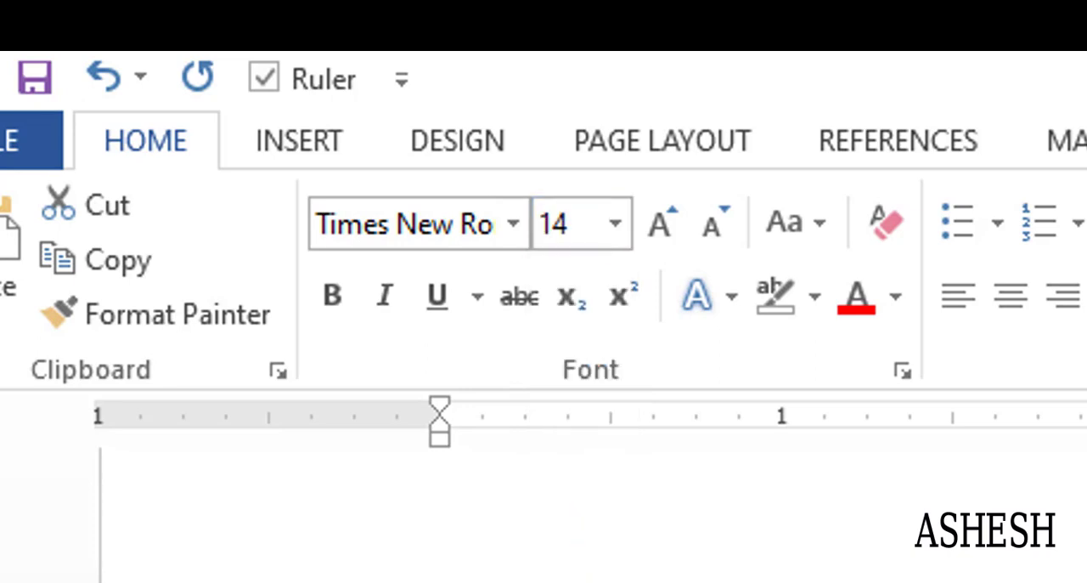
Change the paragraph's font size to 13 pt
click(612, 255)
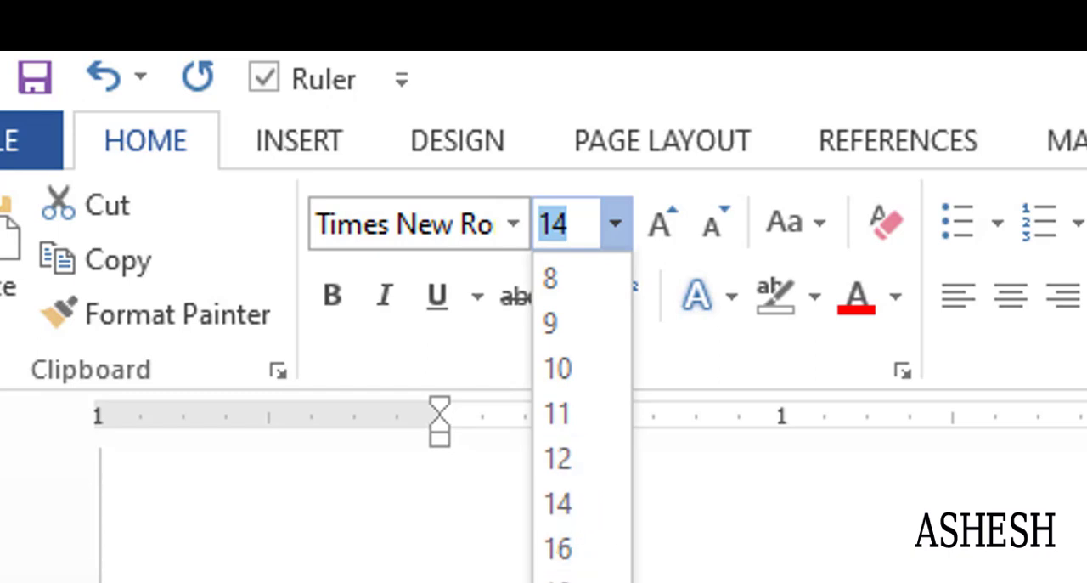
key(Escape)
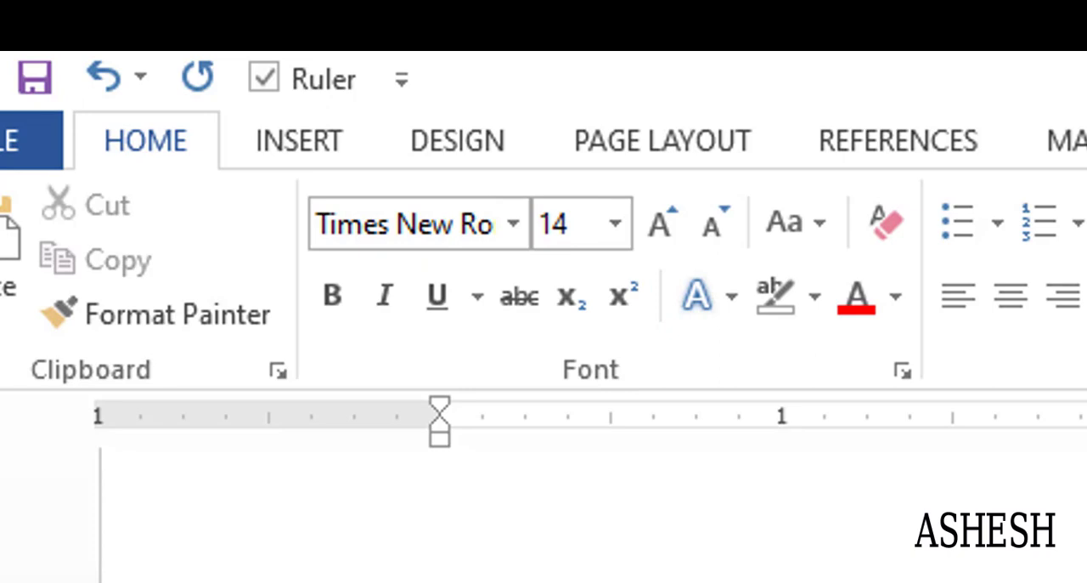
click(553, 224)
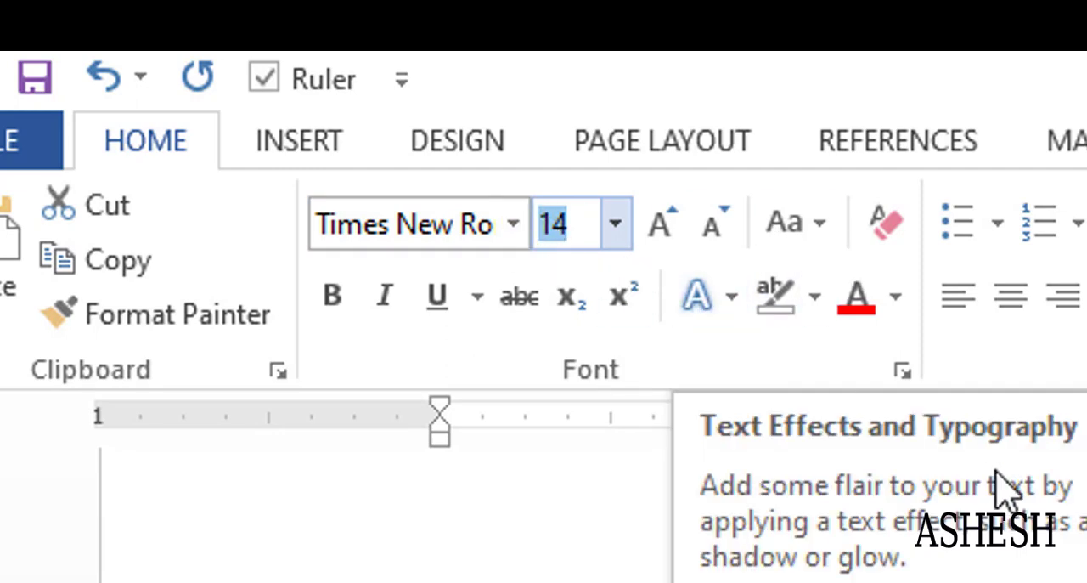
text(13)
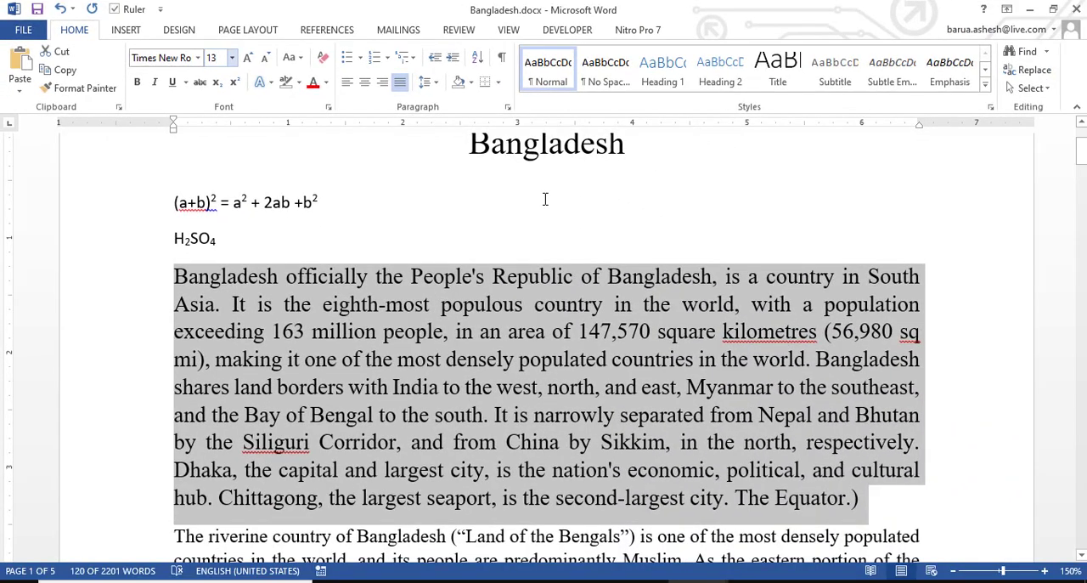
key(Return)
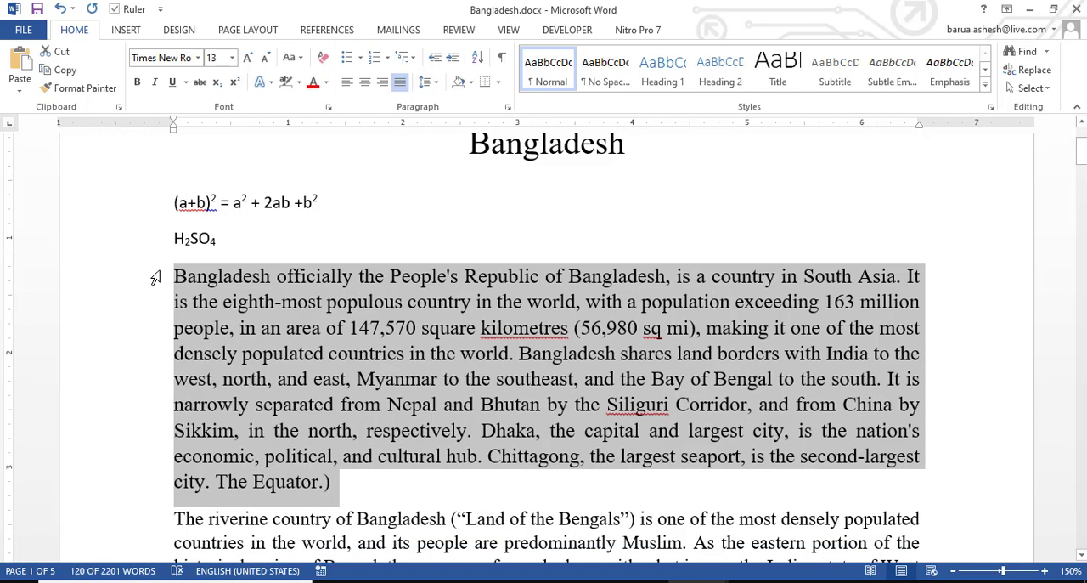
Set the paragraph's font size to 11 pt
click(218, 57)
text(11)
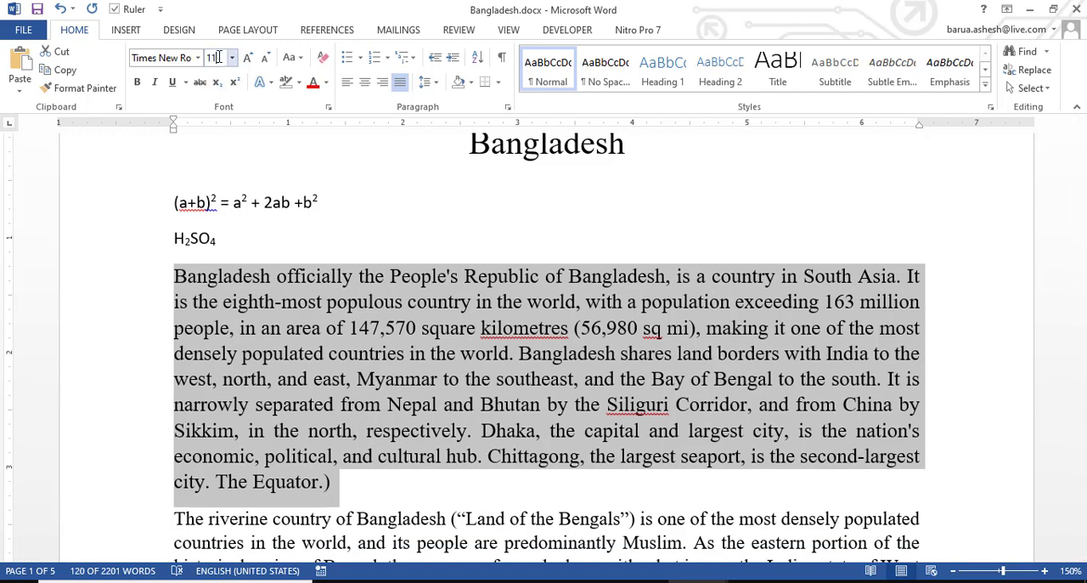
key(Return)
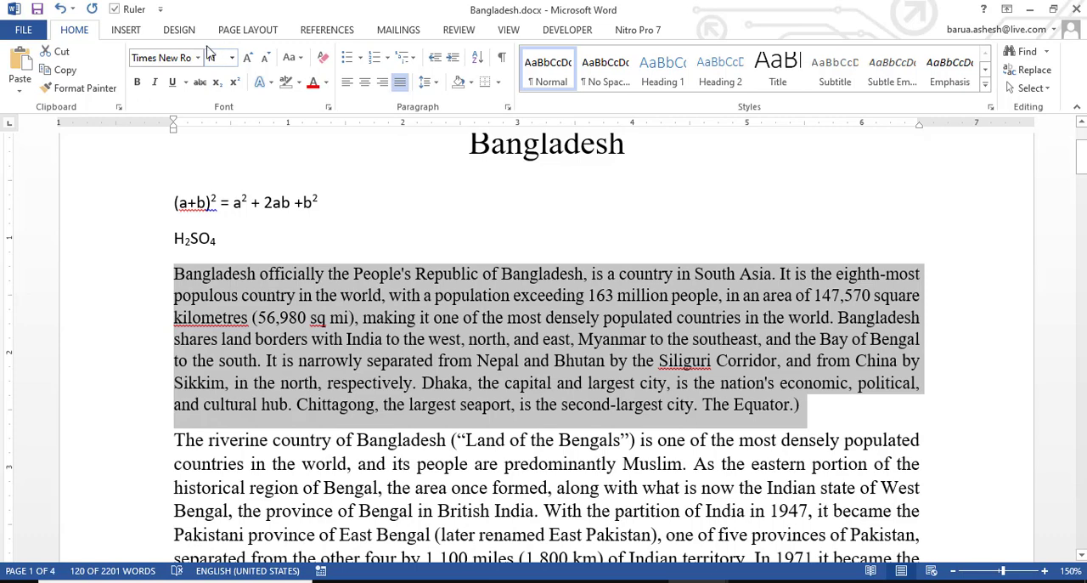
Try a font size of 80 pt on the paragraph, then undo it
click(220, 60)
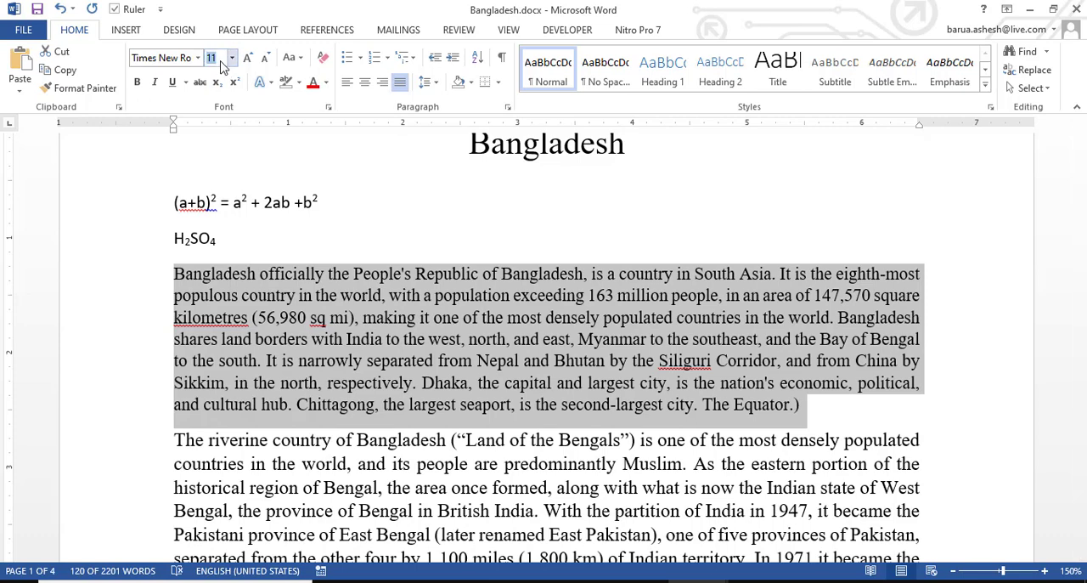
key(Return)
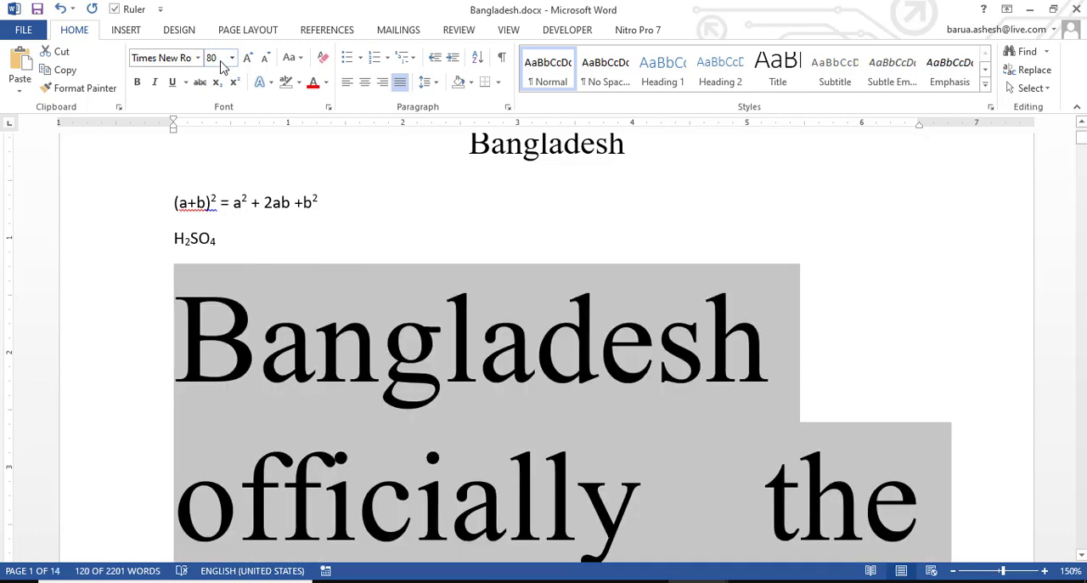
key(ctrl+z)
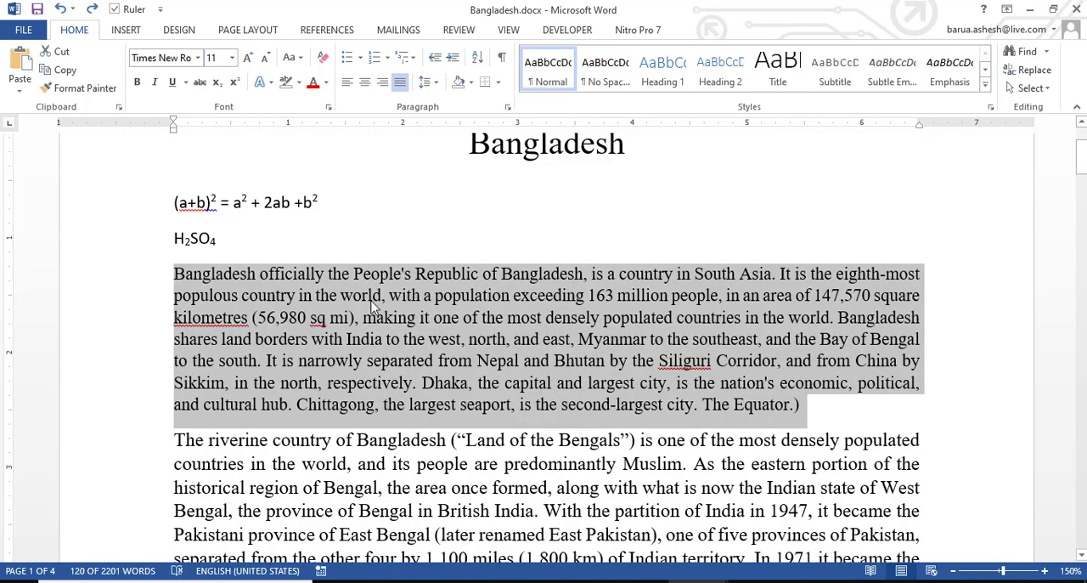
Select the paragraph's first two sentences, up to "sq mi),", and increase their font size to 16 pt
click(533, 318)
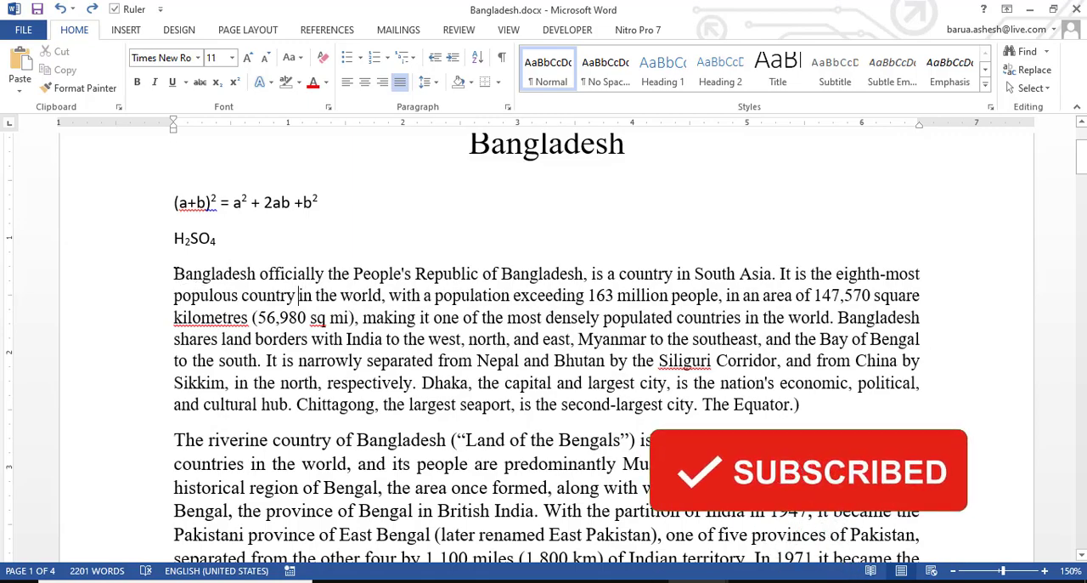
drag(174, 274, 384, 295)
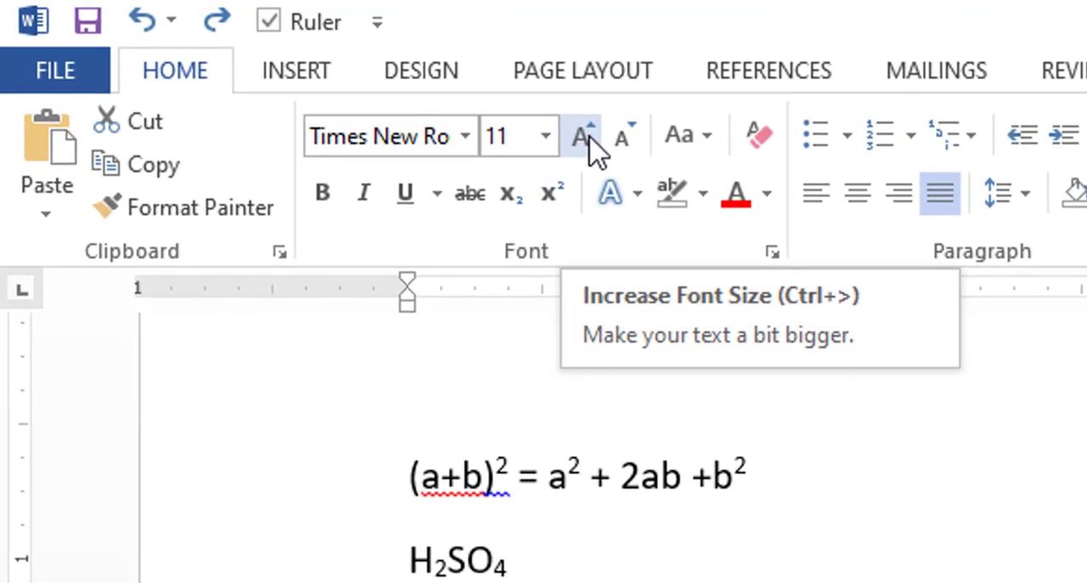
click(581, 138)
click(581, 138)
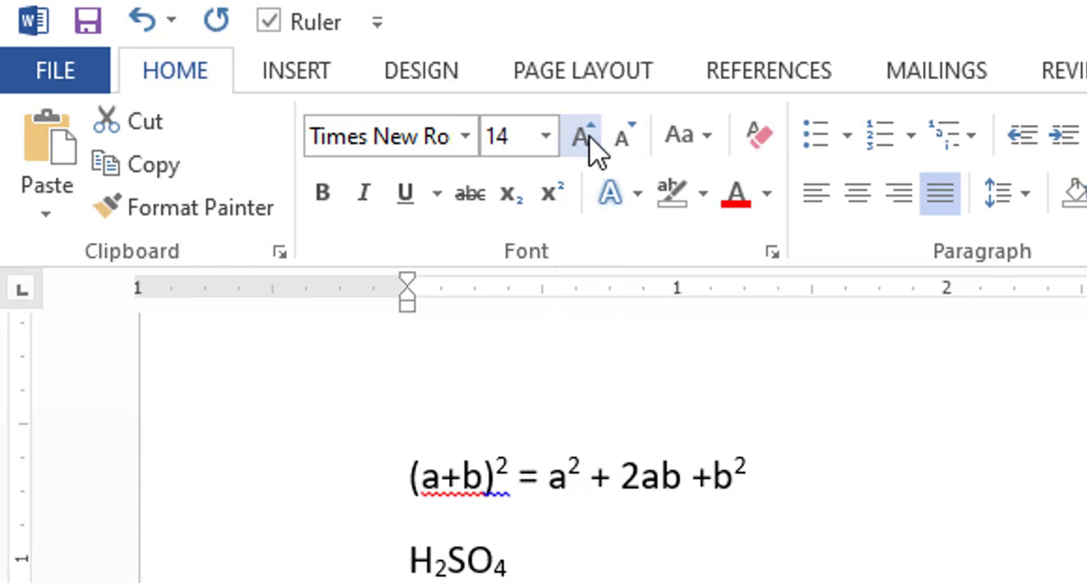
click(581, 138)
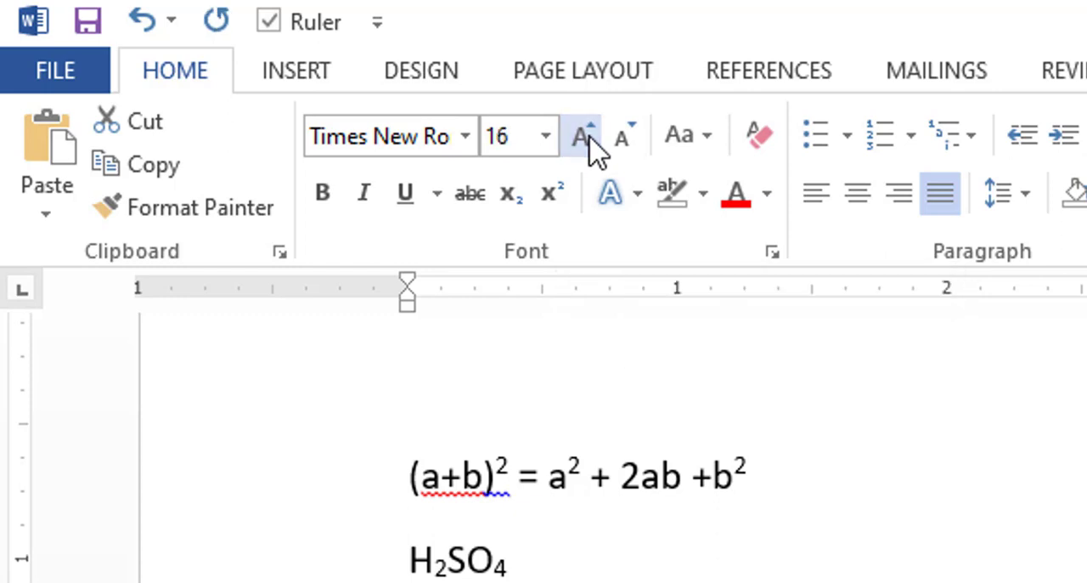
Decrease the selected text's font size to 11 pt
click(633, 150)
click(633, 150)
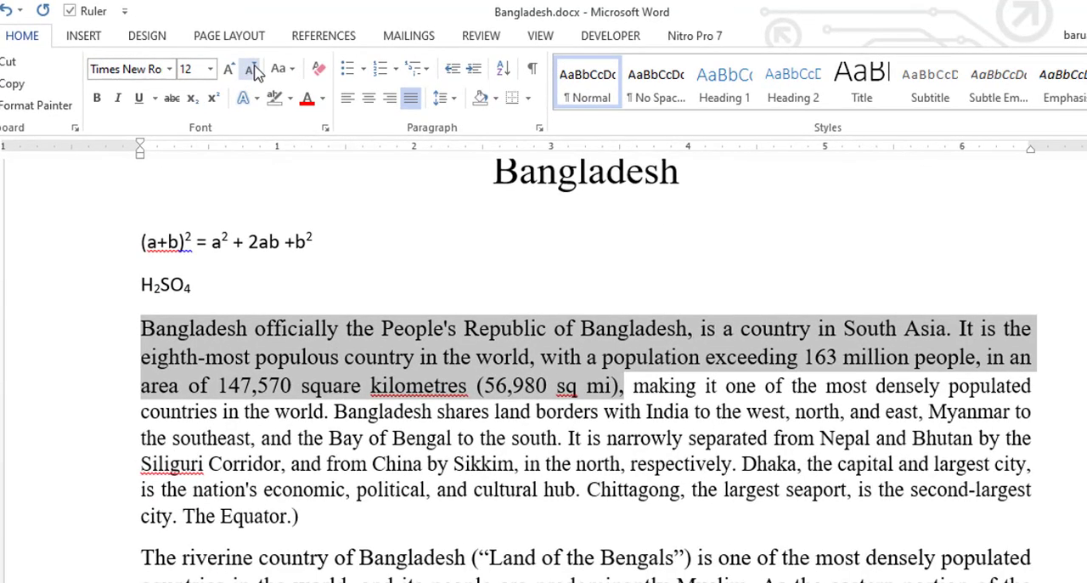
click(253, 71)
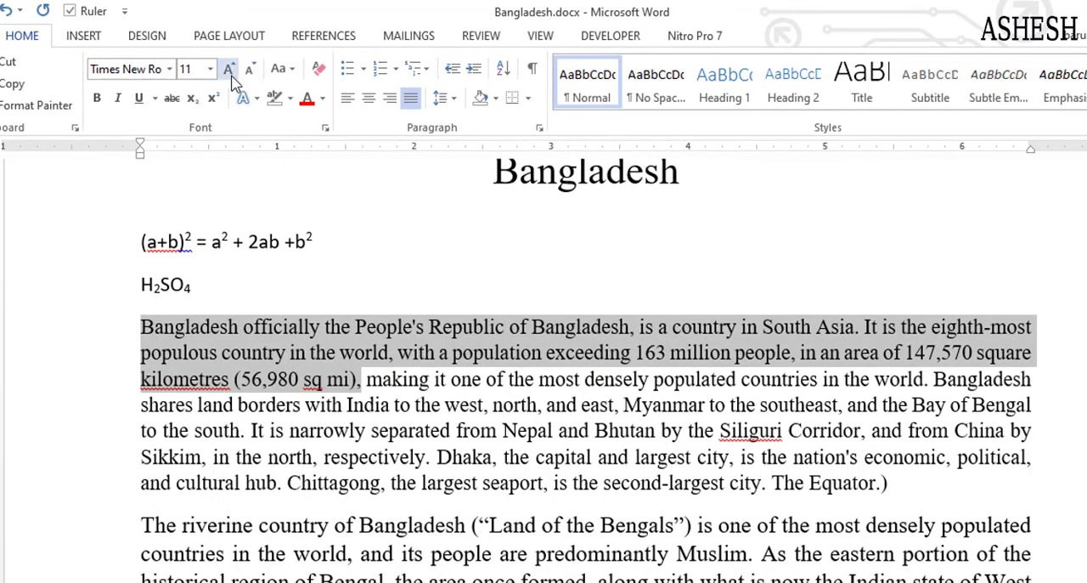
Increase the selected text's font size to 16 pt
click(231, 73)
click(231, 73)
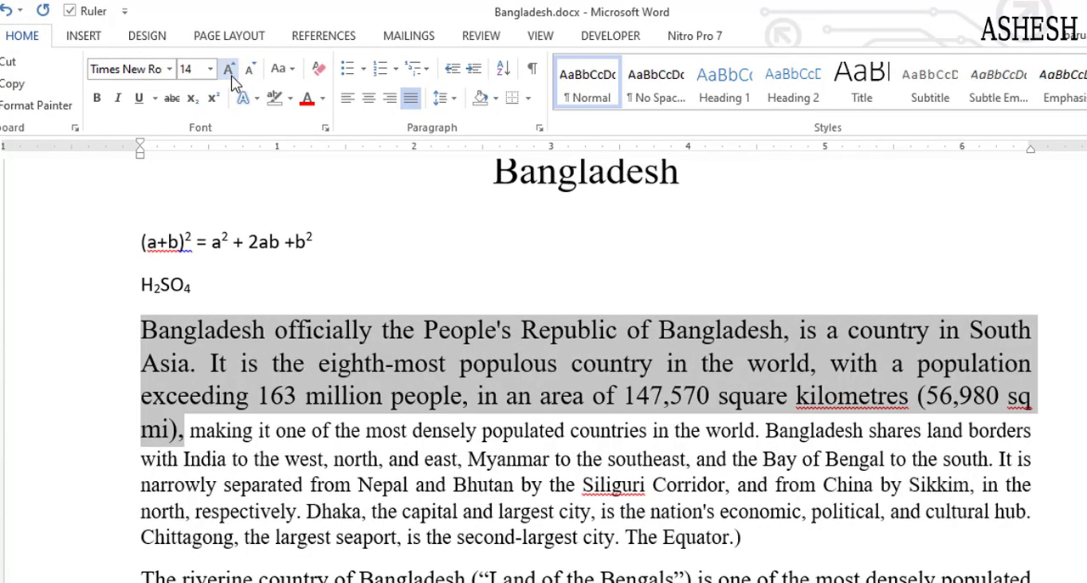
click(229, 71)
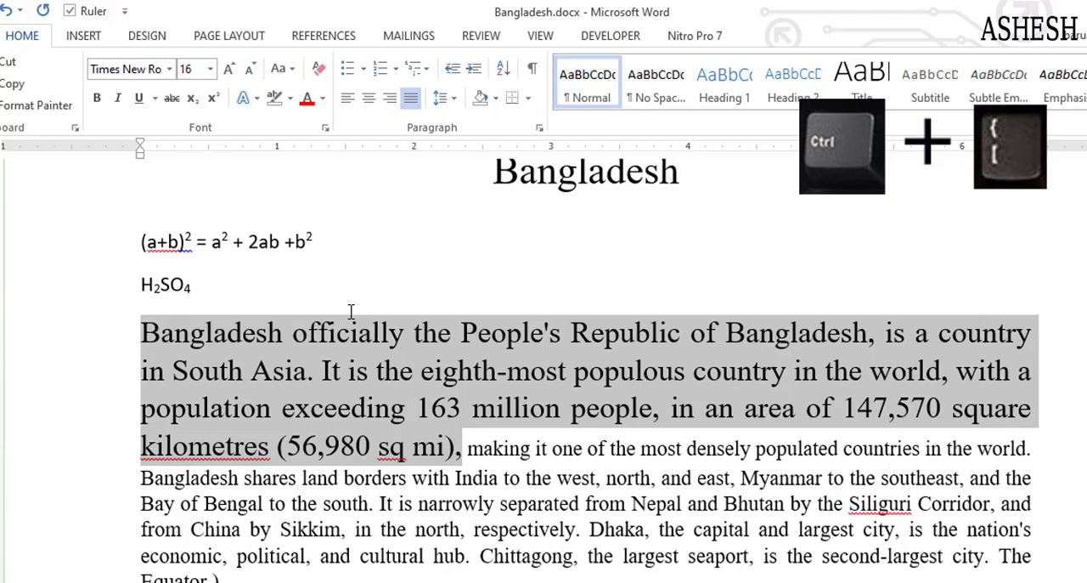
Reduce the selection's font size one point at a time down to 11 pt
key(ctrl+bracketleft)
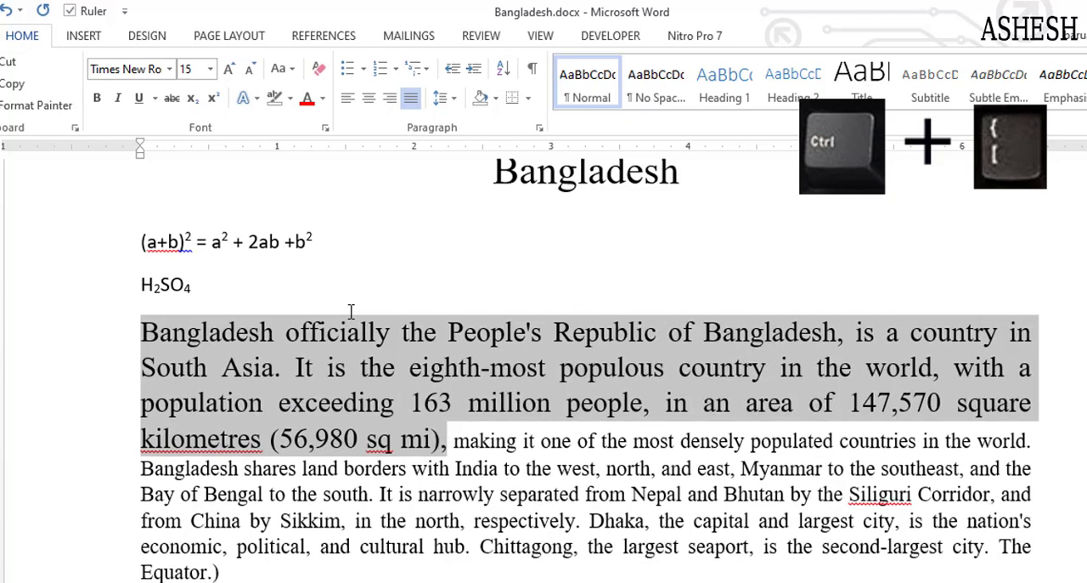
key(ctrl+bracketleft)
key(ctrl+bracketleft)
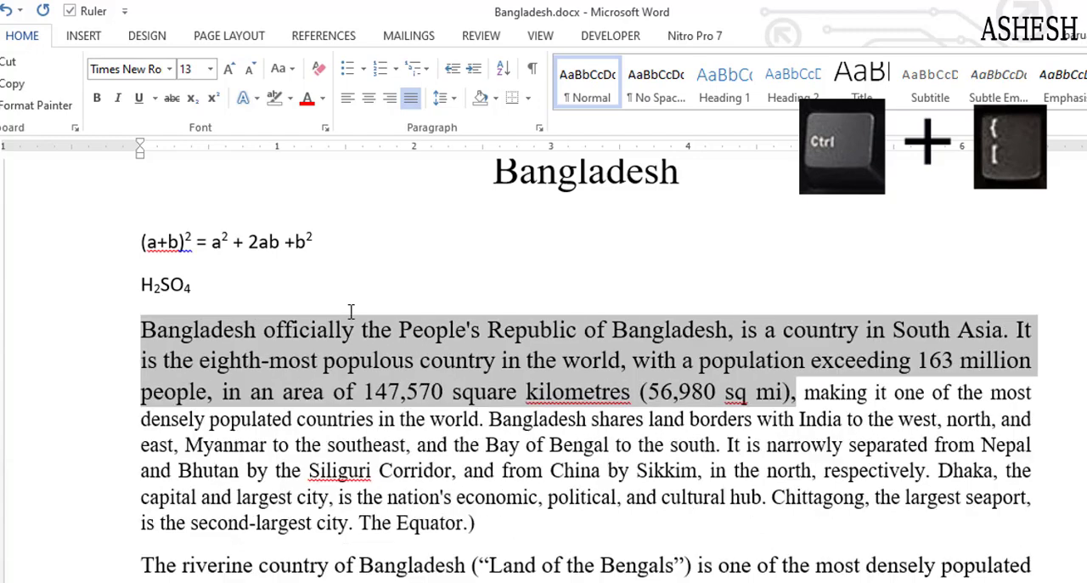
key(ctrl+bracketleft)
key(ctrl+bracketleft)
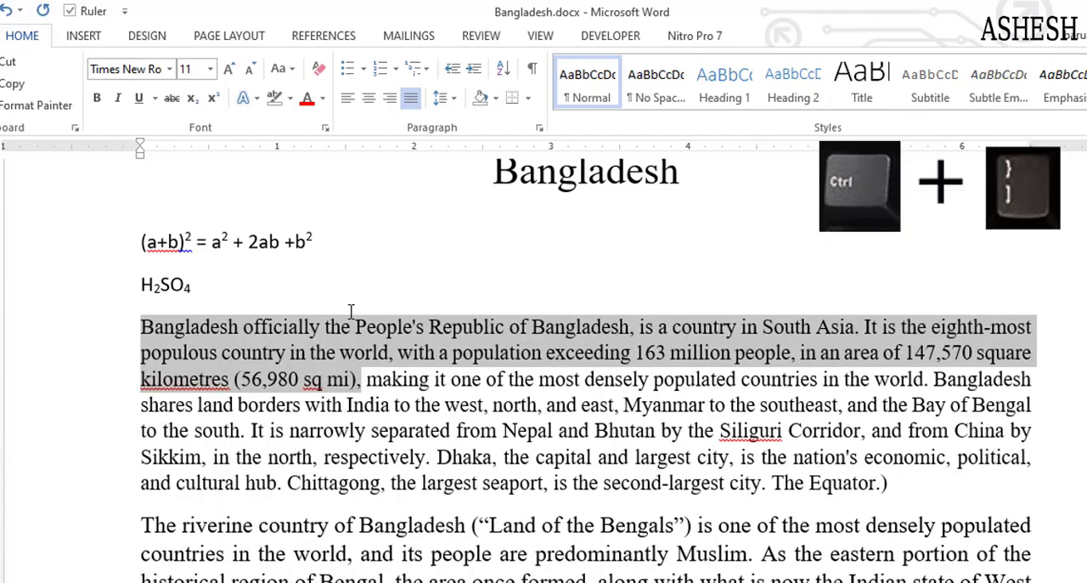
Enlarge the selection's font size one point at a time up to 14 pt
key(ctrl+bracketright)
key(ctrl+bracketright)
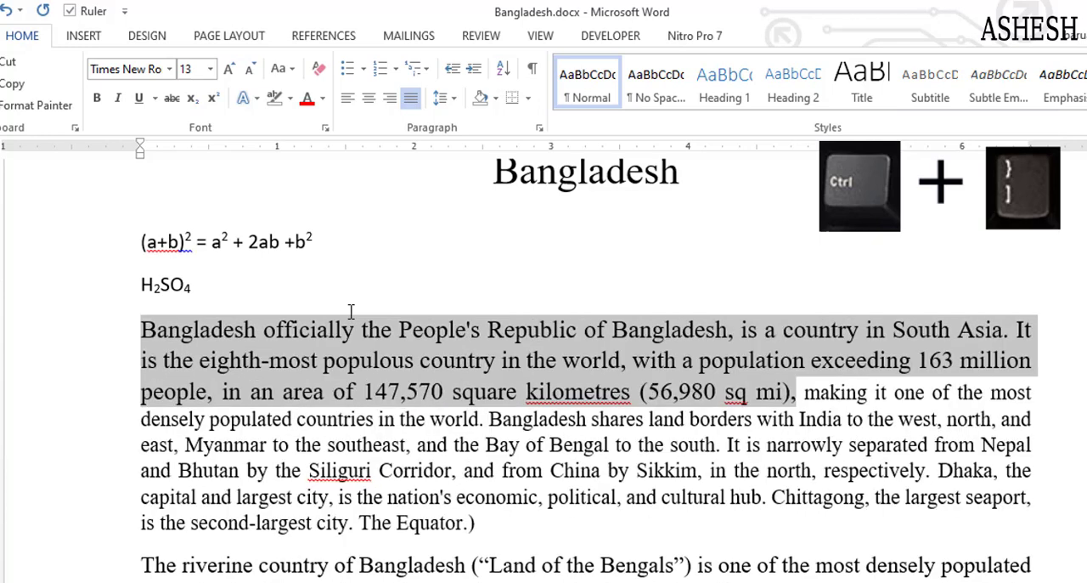
key(ctrl+bracketright)
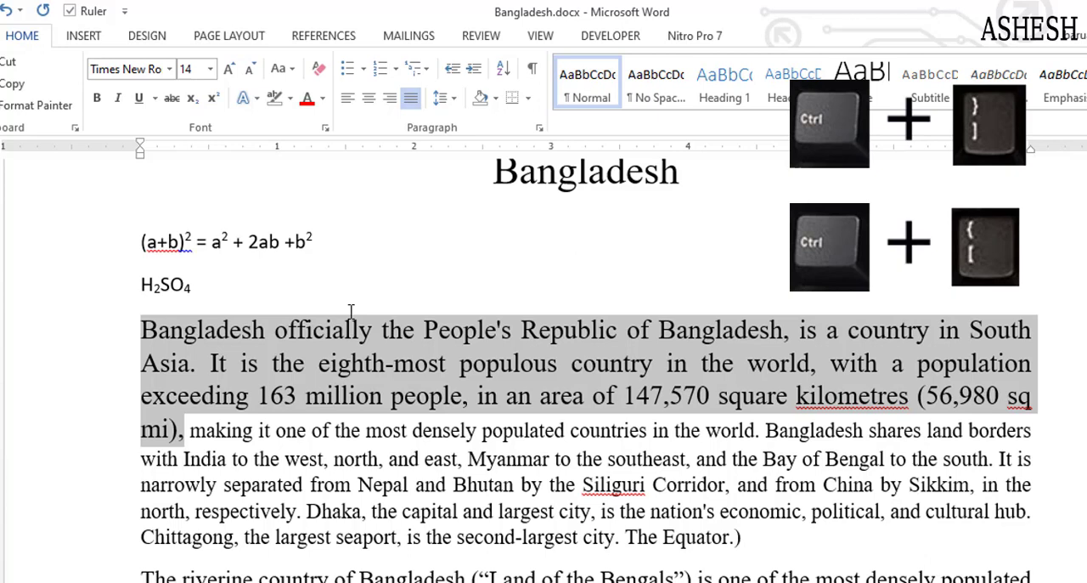
Shrink the selection's font size one point at a time back to 11 pt
key(ctrl+bracketleft)
key(ctrl+bracketleft)
key(ctrl+bracketleft)
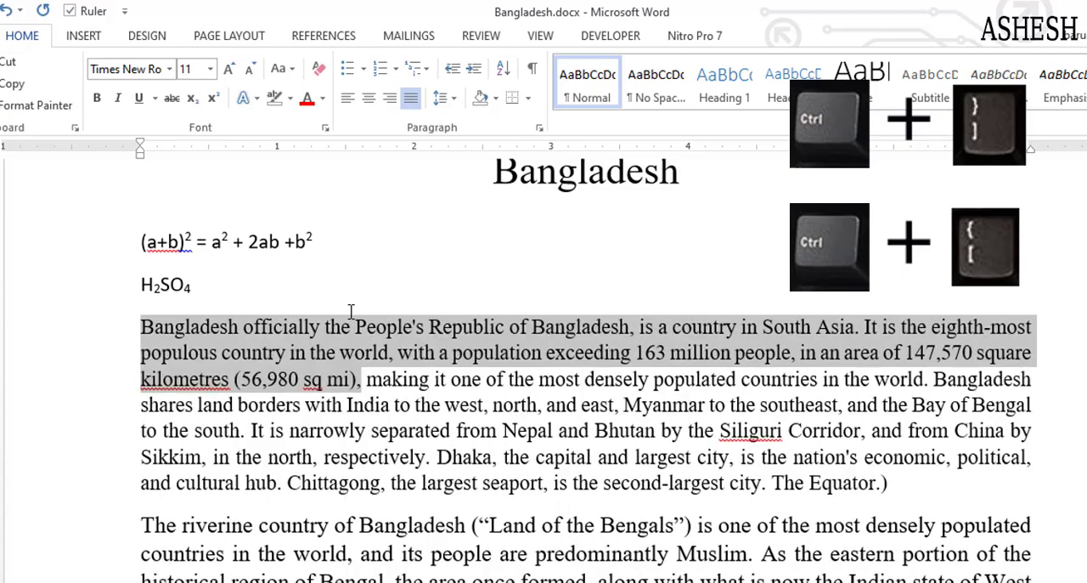
Enlarge the selection's font size one point at a time again
key(ctrl+bracketright)
key(ctrl+bracketright)
key(ctrl+bracketright)
key(ctrl+bracketright)
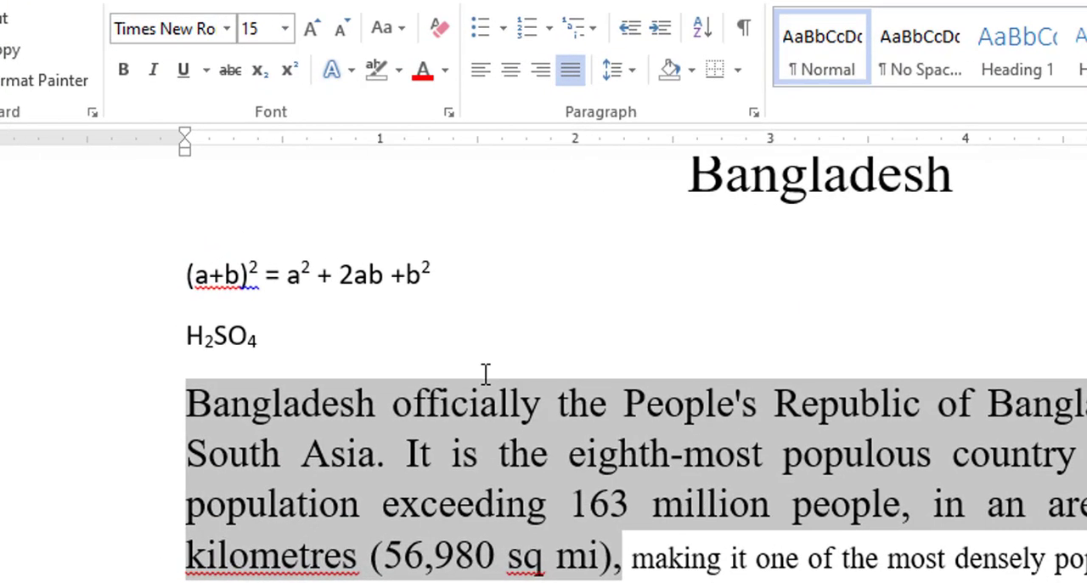
Adjust the selected text's font size to 16 pt
click(348, 31)
click(347, 28)
click(311, 29)
click(311, 29)
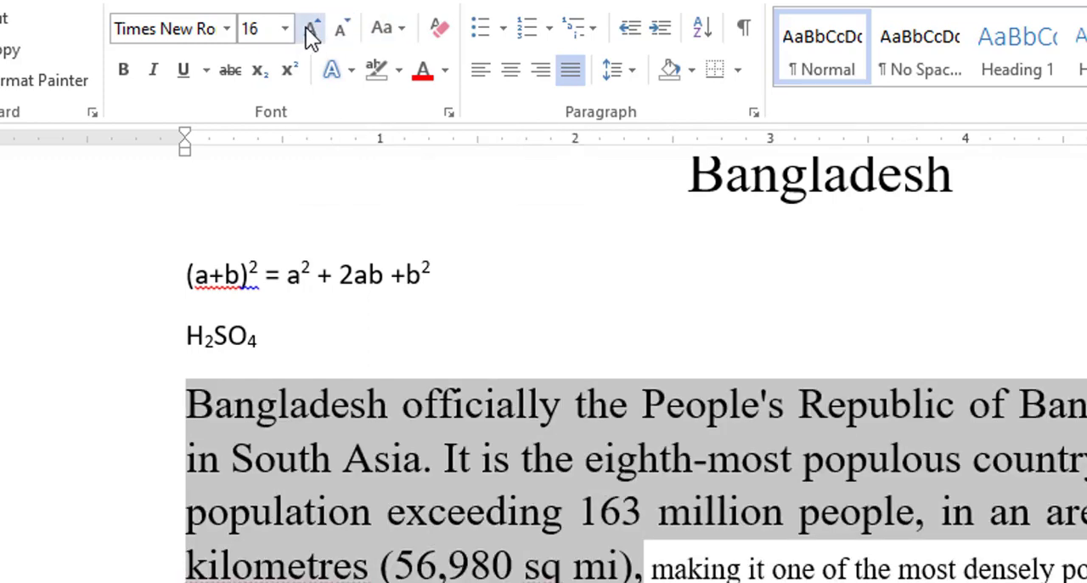
click(258, 28)
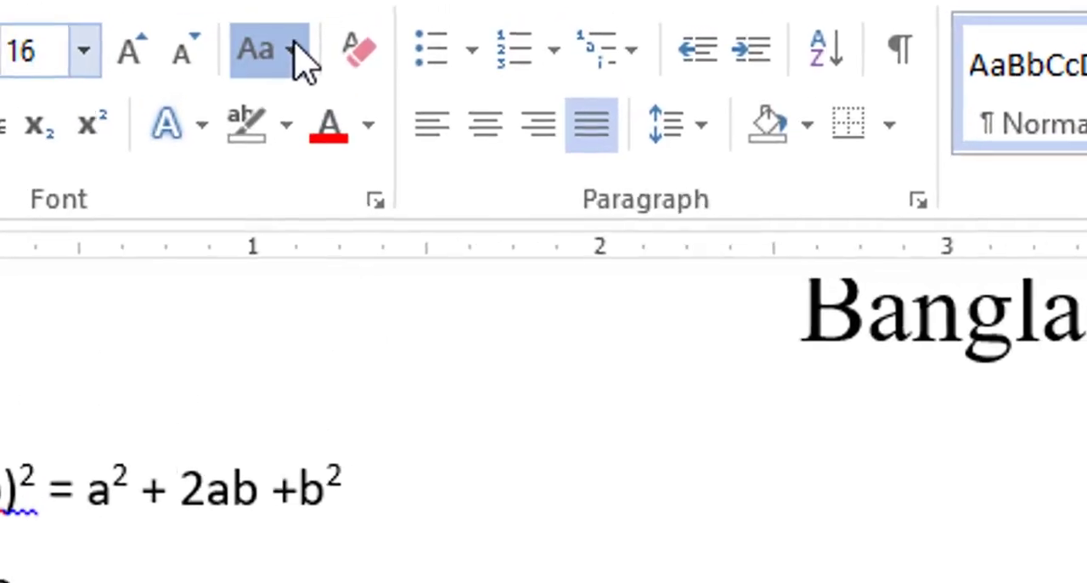
Apply Sentence case to the selected text
click(401, 29)
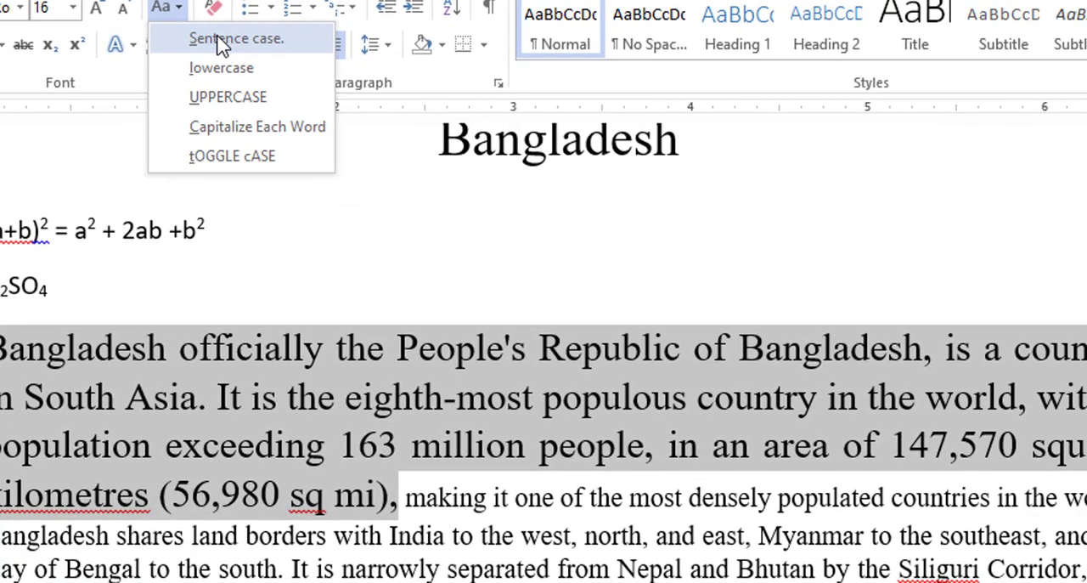
click(285, 73)
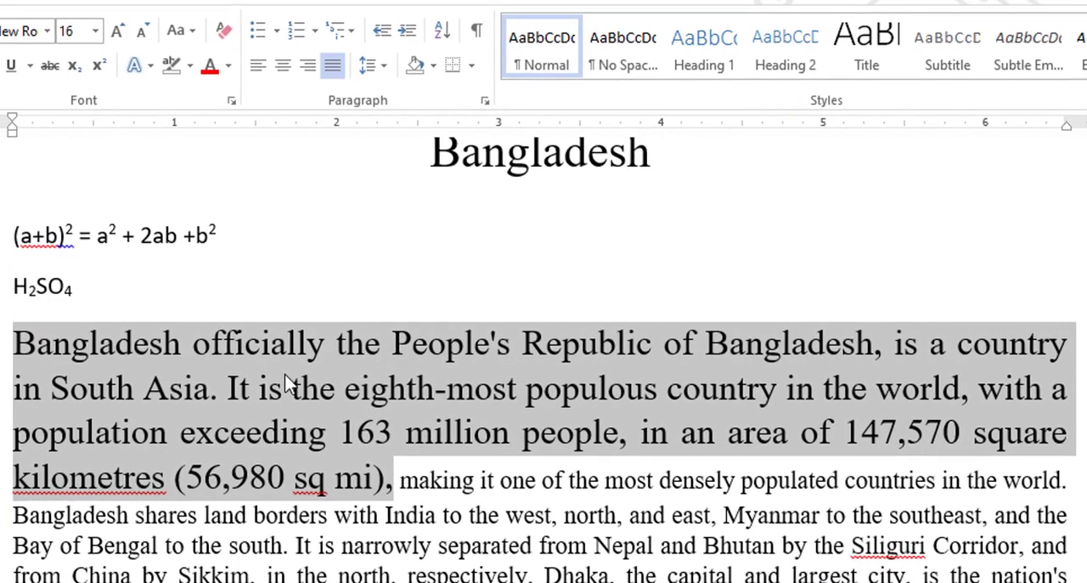
Change the selected text to lowercase, then undo the case change
click(187, 34)
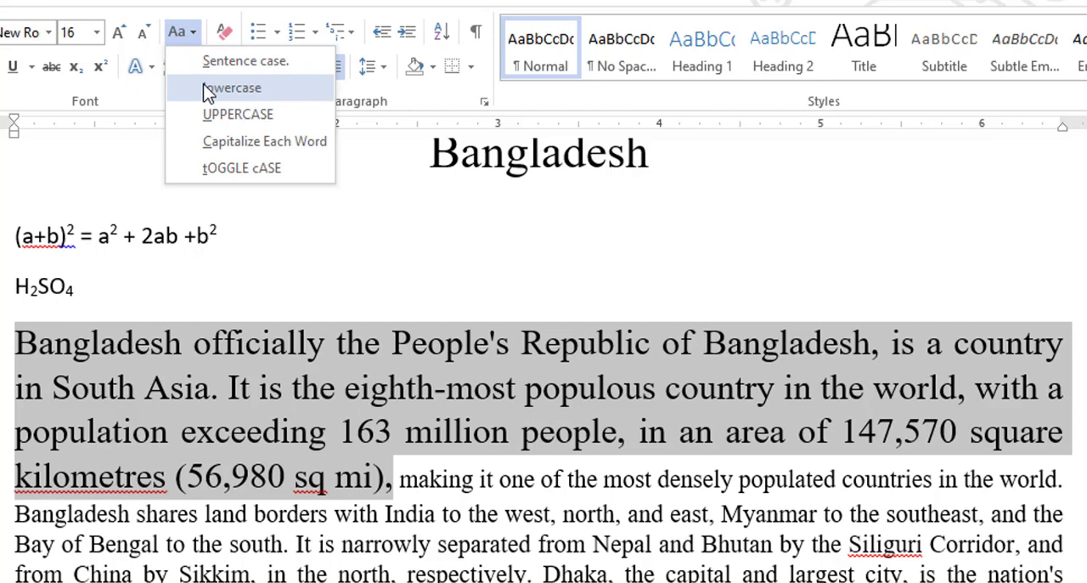
click(208, 88)
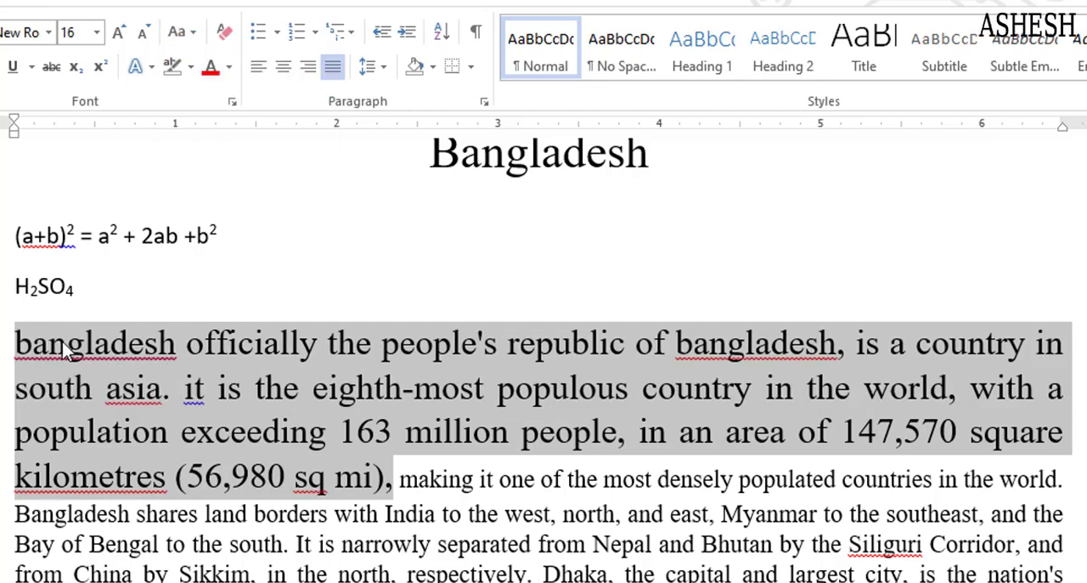
click(192, 35)
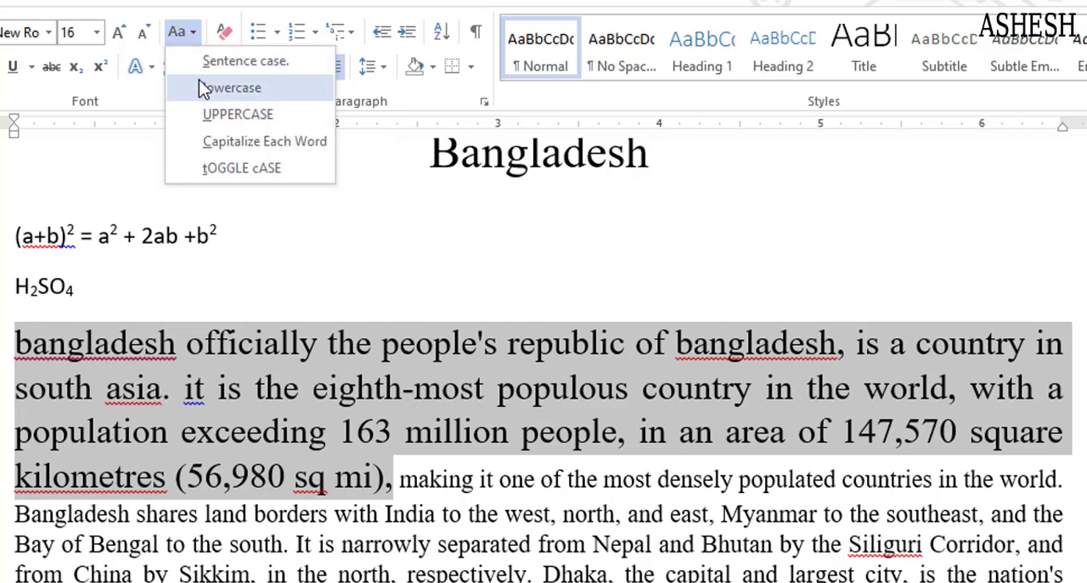
click(297, 266)
key(ctrl+z)
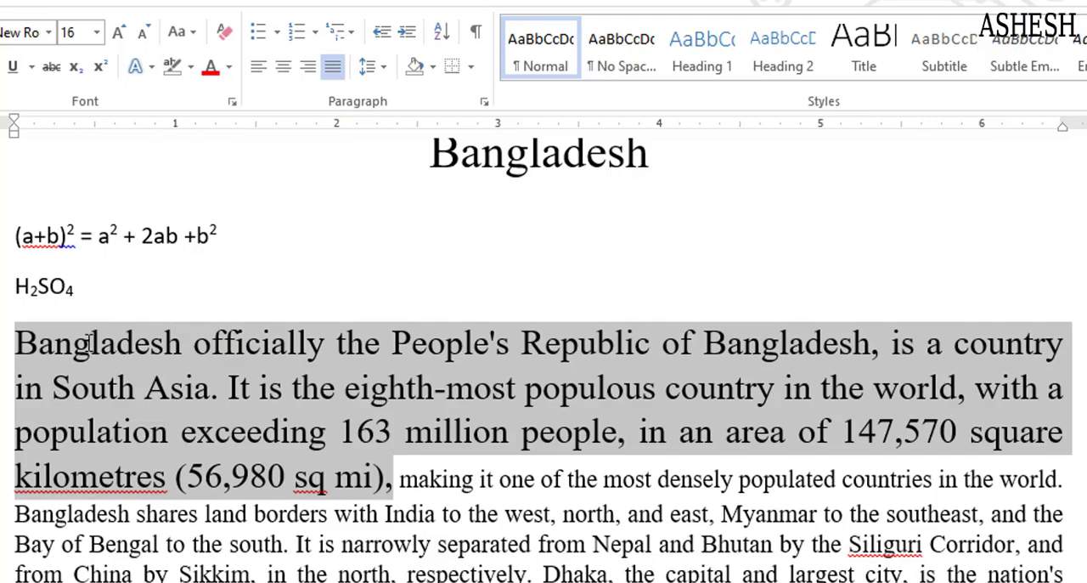
Reselect the first two sentences and change them to lowercase
click(187, 346)
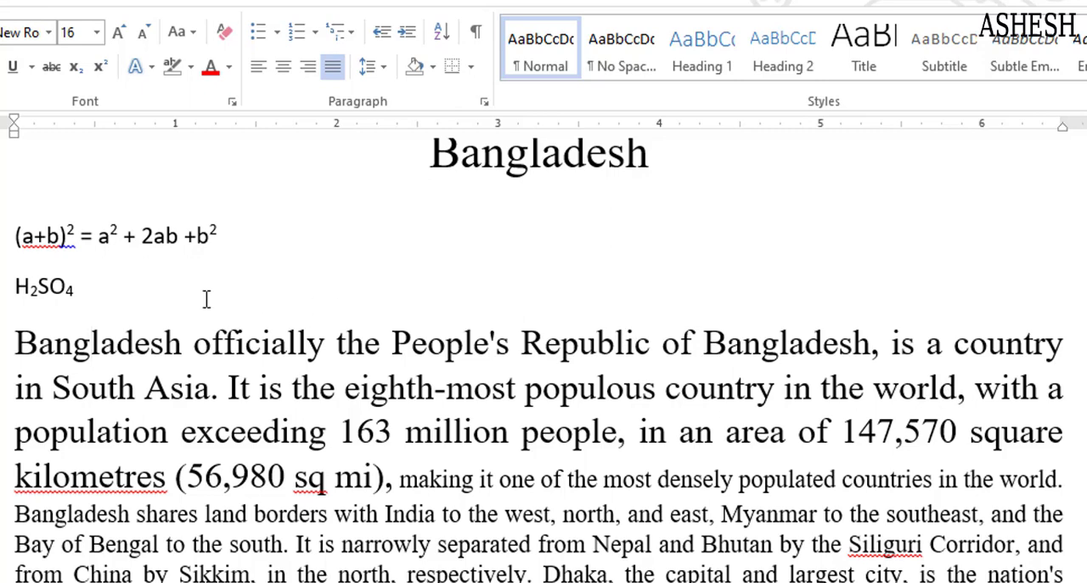
drag(5, 342, 382, 467)
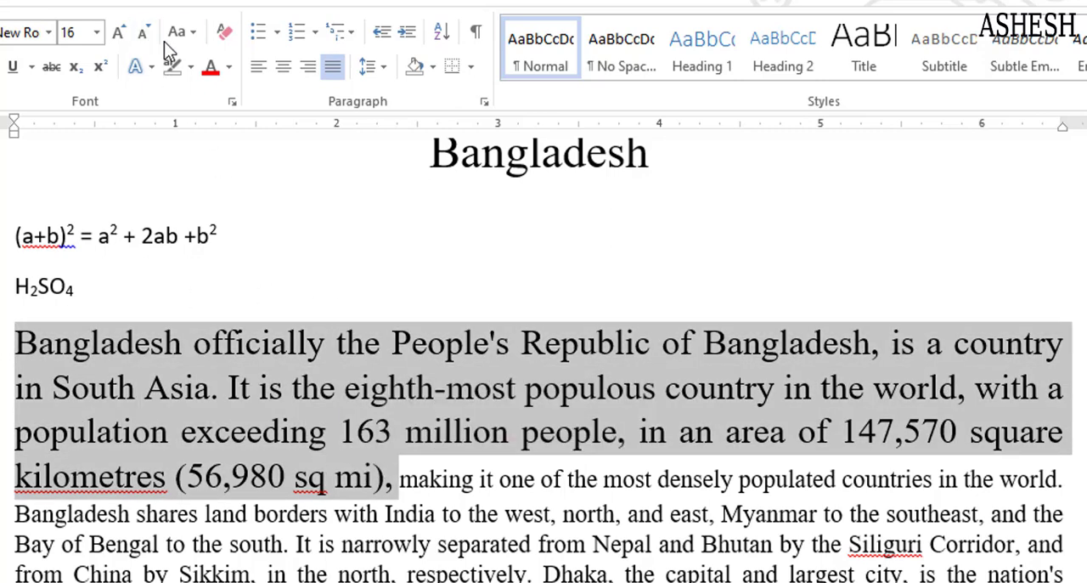
click(190, 40)
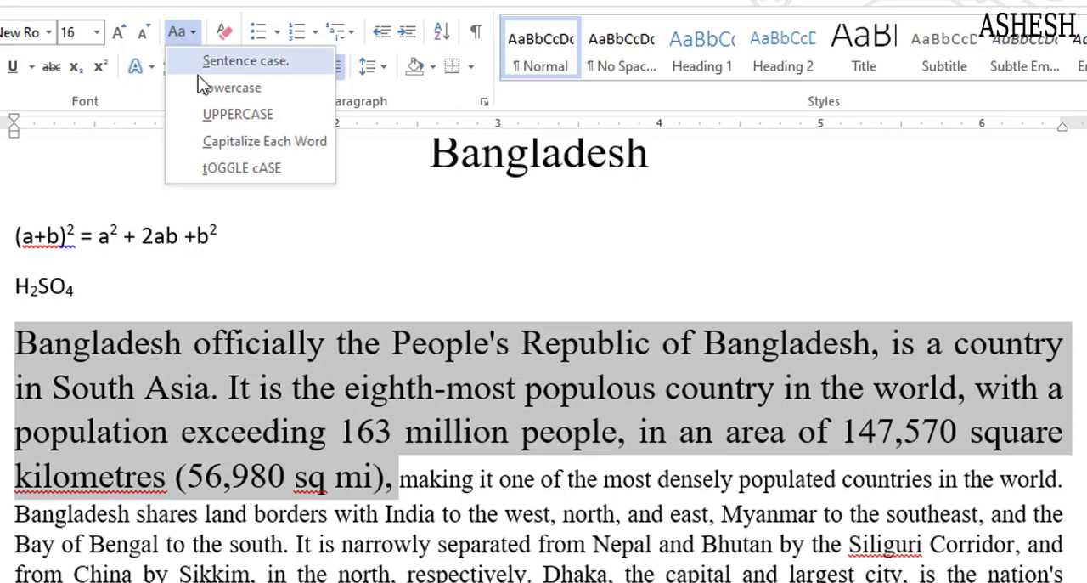
click(198, 88)
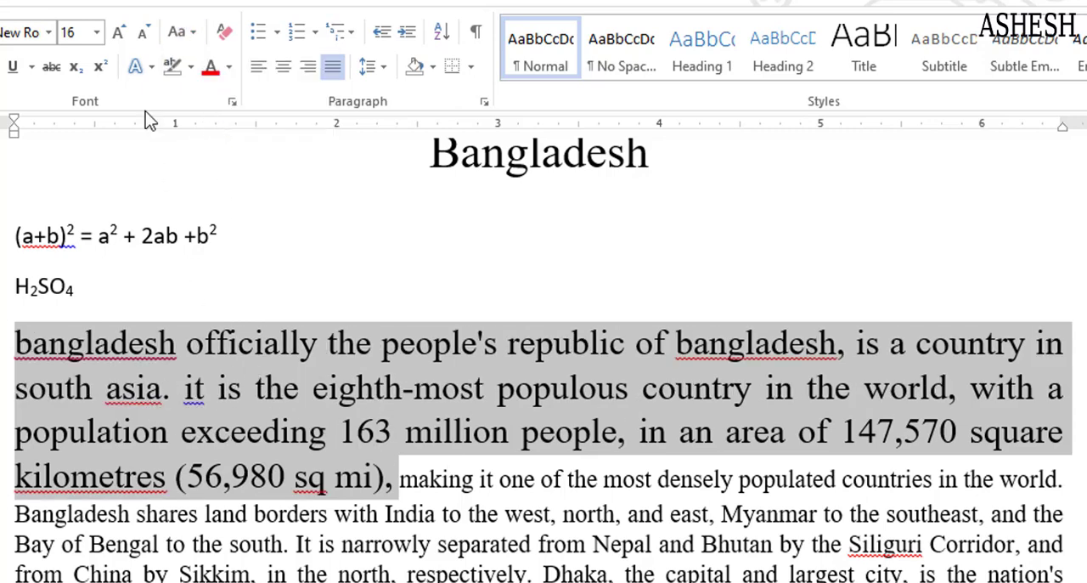
Change the selection to UPPERCASE and reduce its font size to 14 pt
click(188, 33)
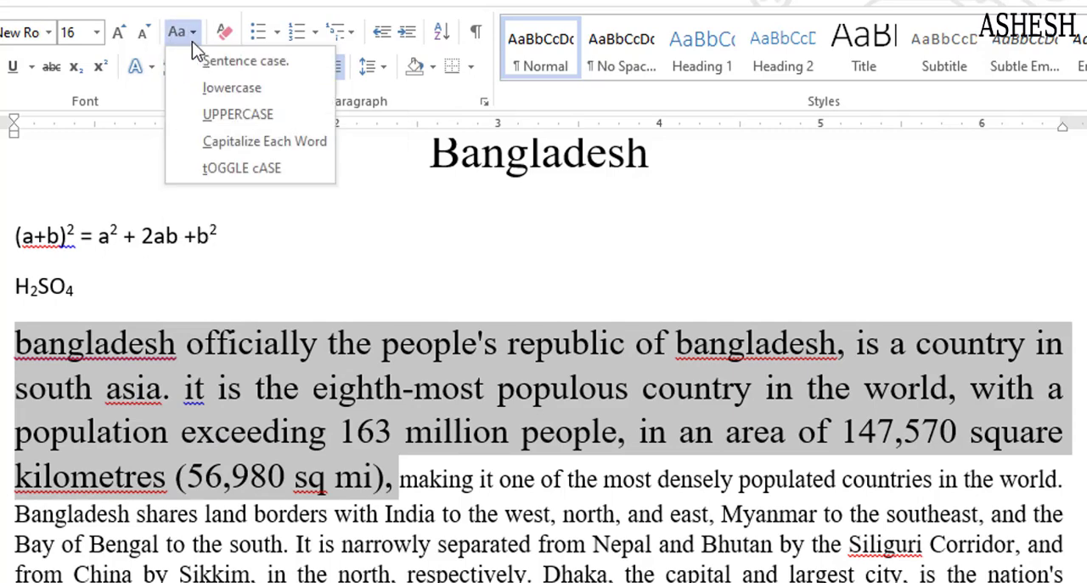
click(204, 120)
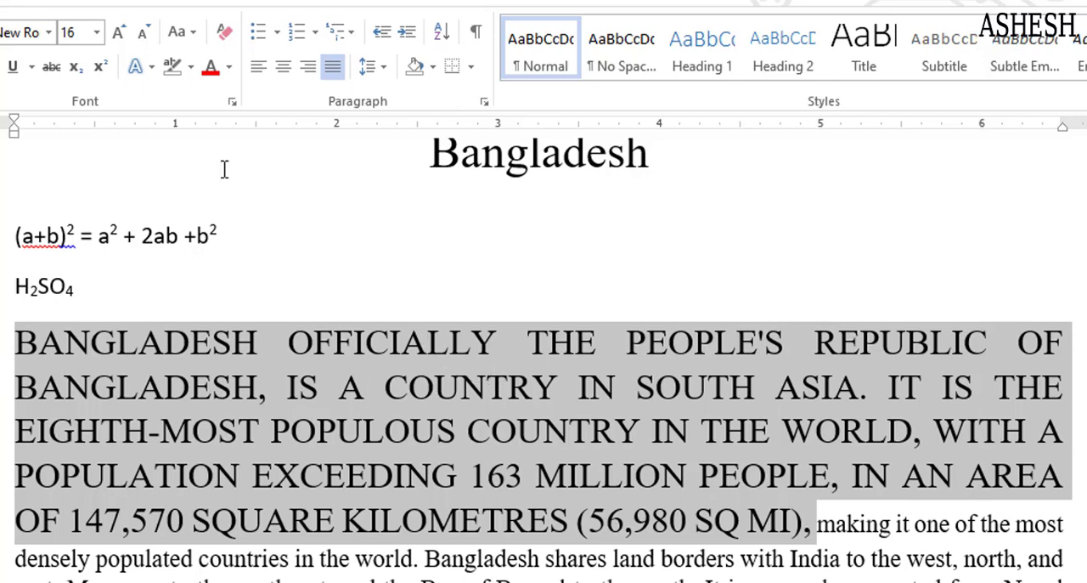
click(146, 32)
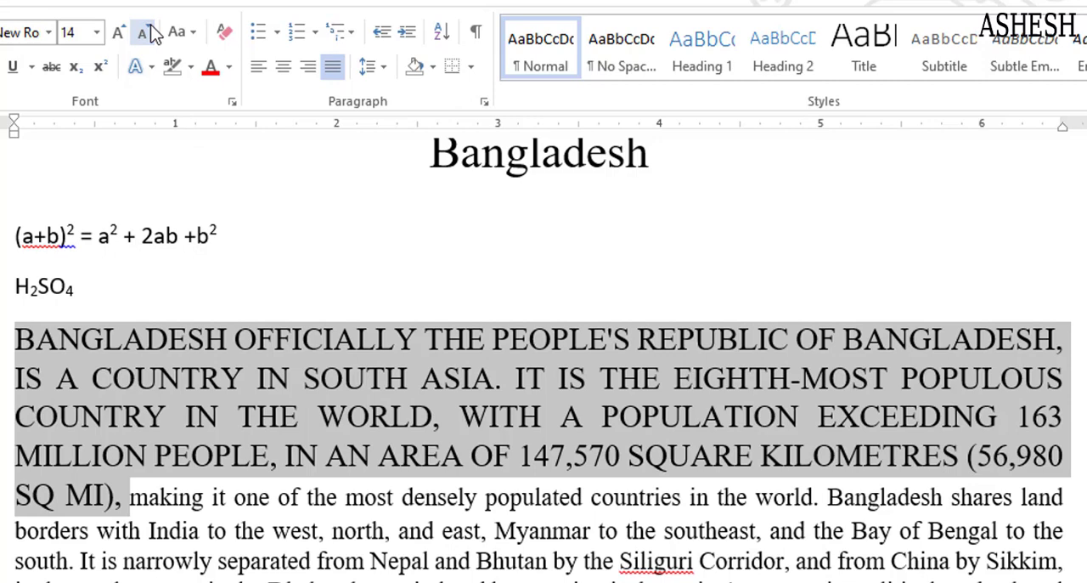
Convert the selection to lowercase and then to Sentence case
click(193, 32)
click(195, 80)
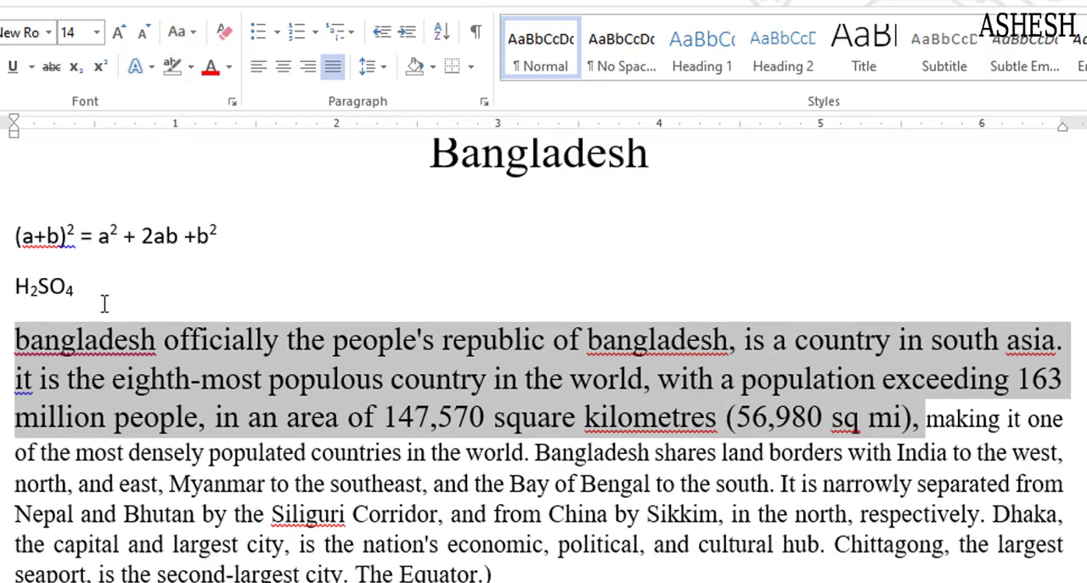
click(190, 39)
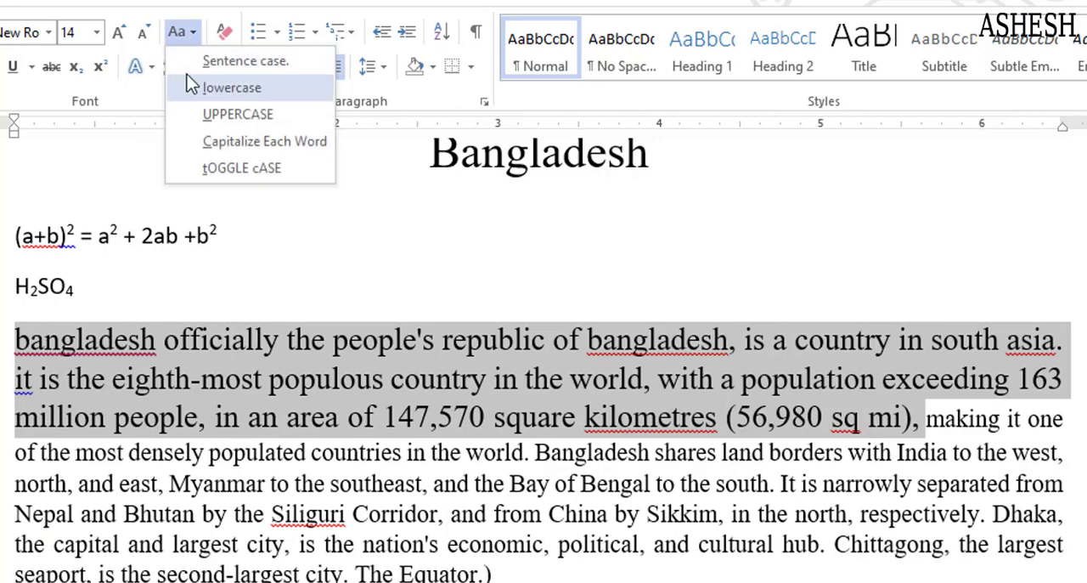
click(194, 124)
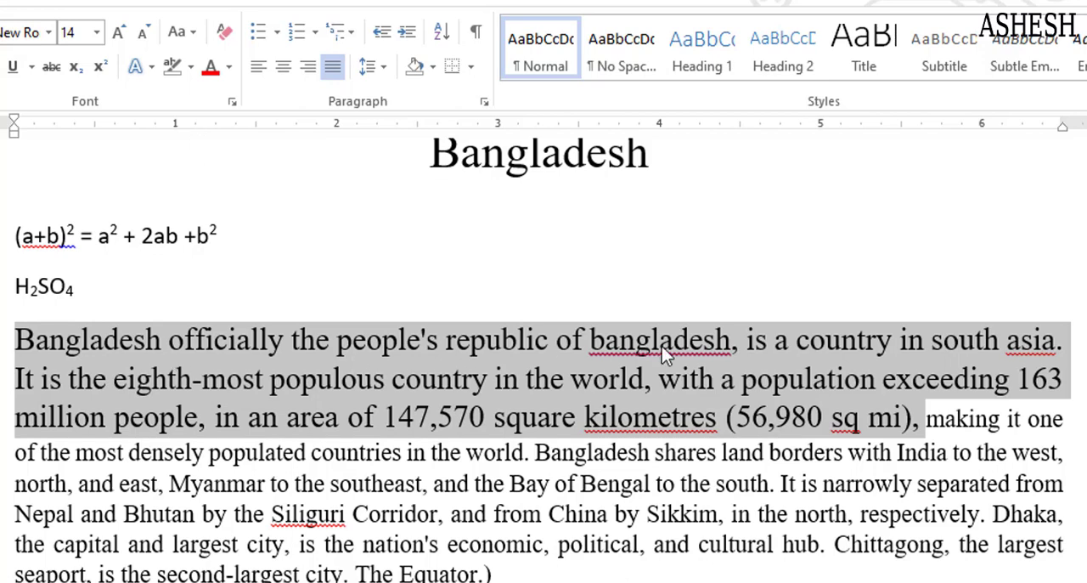
Deselect the text and retype the missing "i" of "in" after "country" in the first sentence
click(182, 33)
click(241, 348)
click(174, 346)
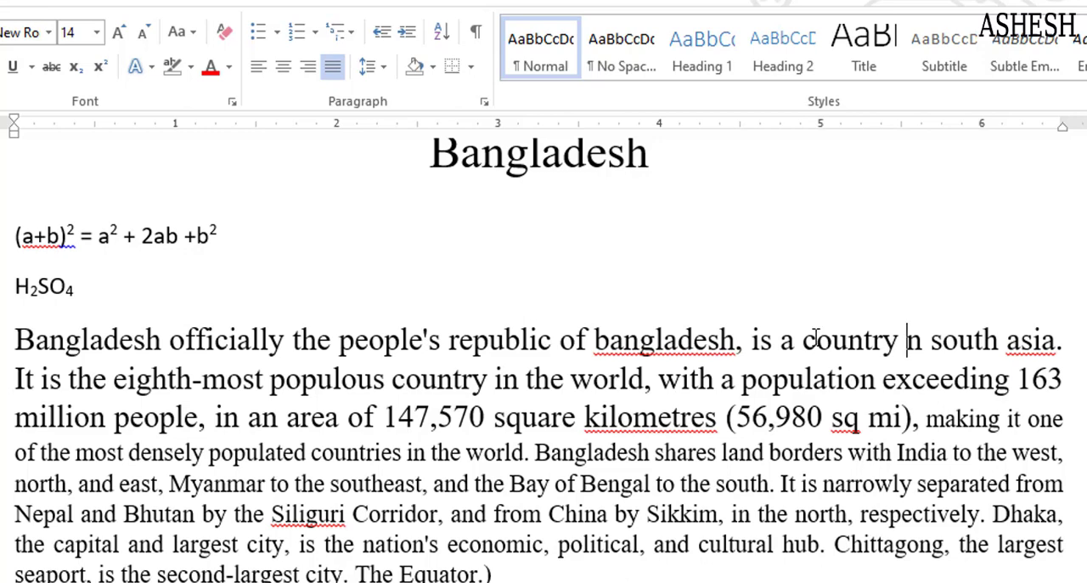
click(818, 340)
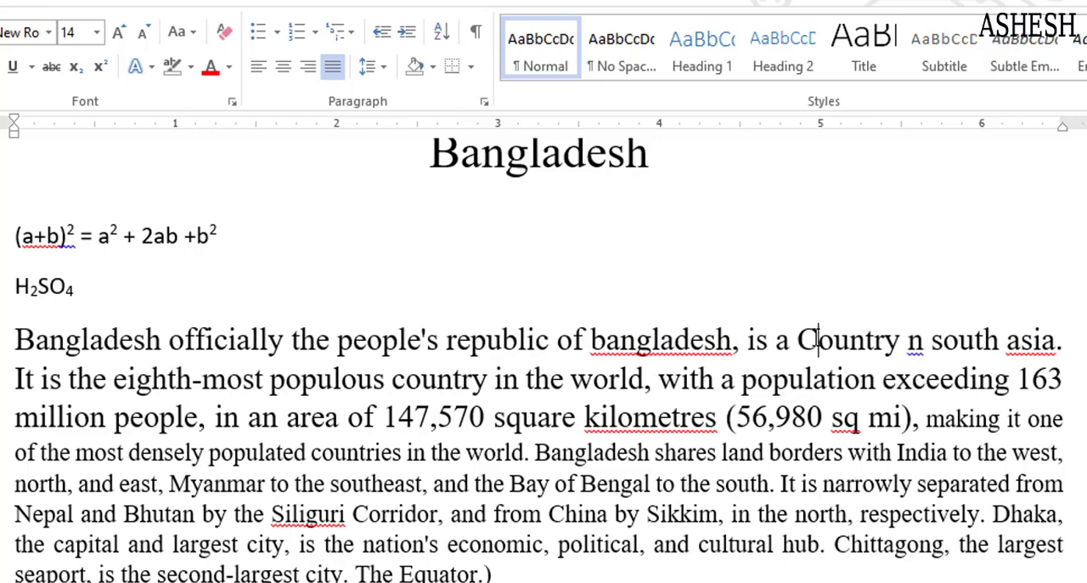
key(Right)
key(Right)
key(Right)
key(Right)
key(Right)
key(Right)
key(Right)
text(i)
click(810, 340)
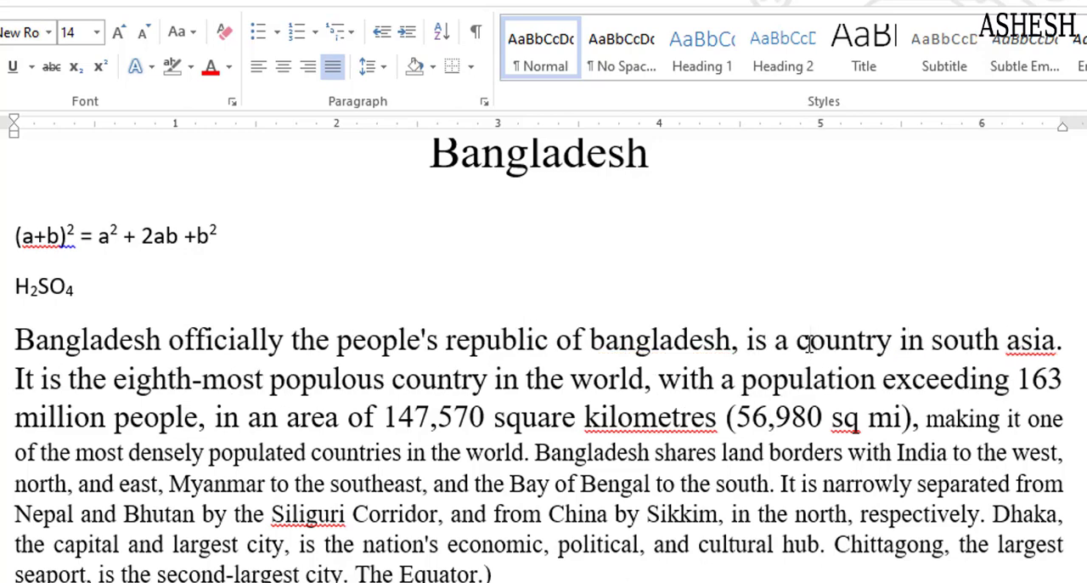
Capitalise "Country" and "In" in the first sentence by retyping their first letters
key(BackSpace)
text(C)
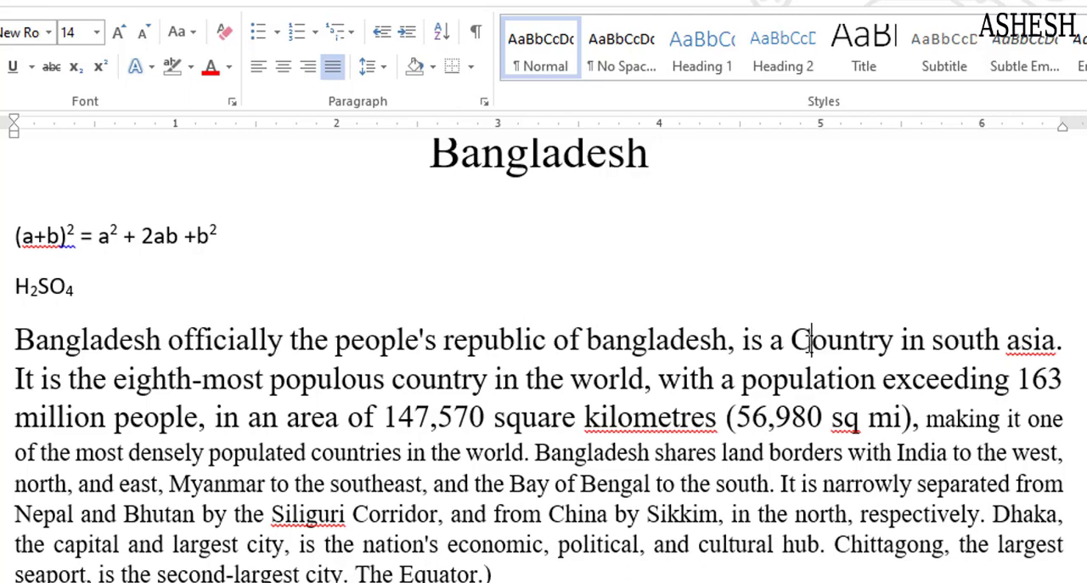
click(909, 339)
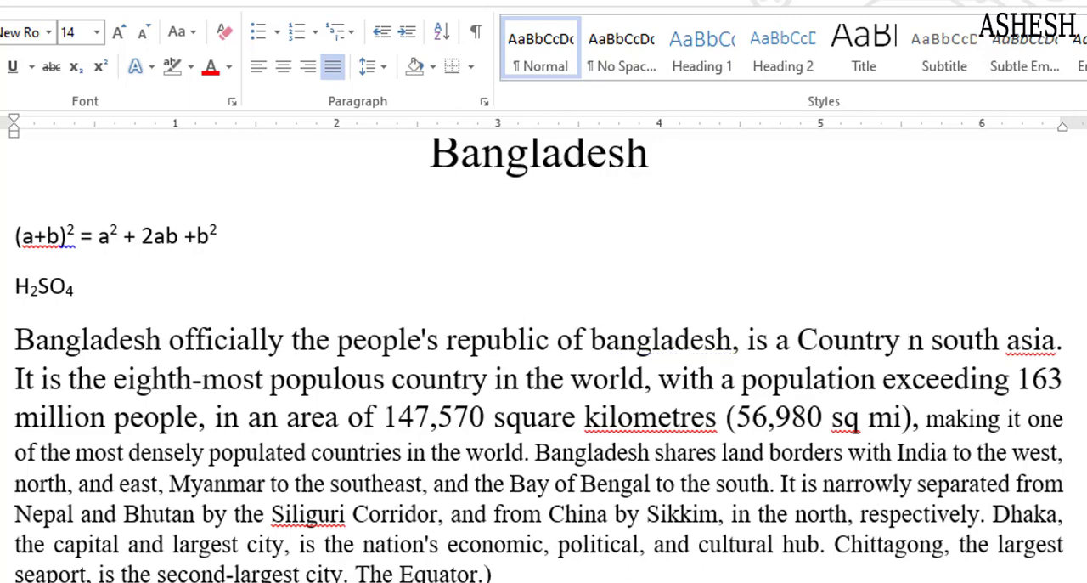
text(I)
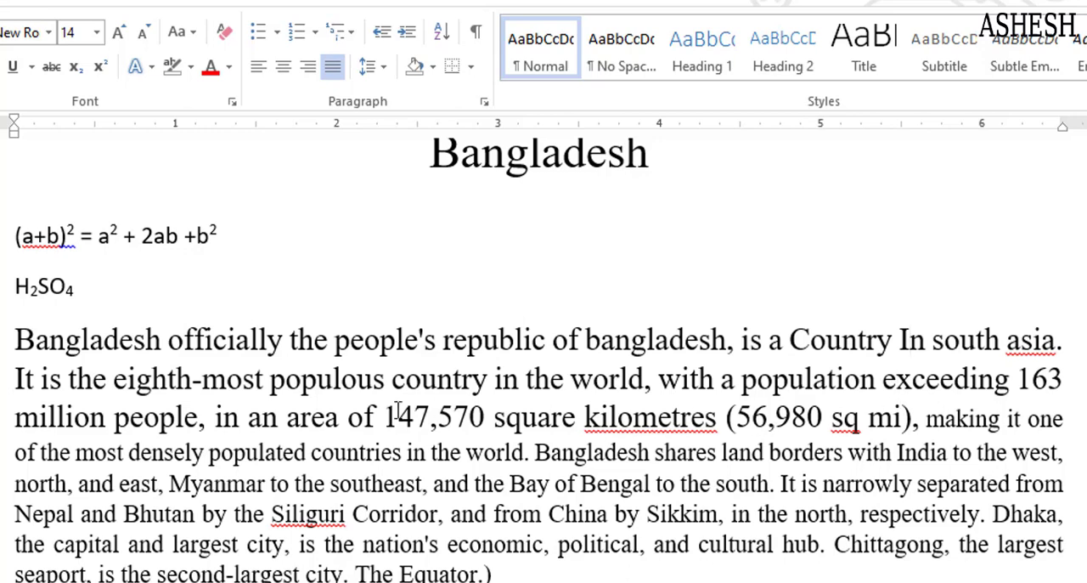
Apply Capitalize Each Word to the first two sentences, then undo it
drag(14, 342, 913, 417)
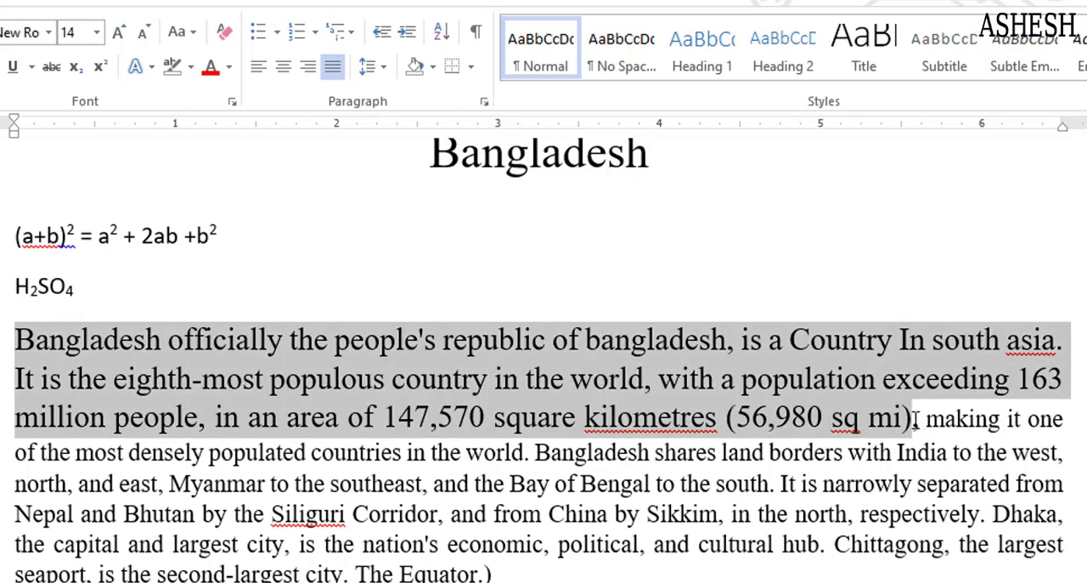
click(194, 33)
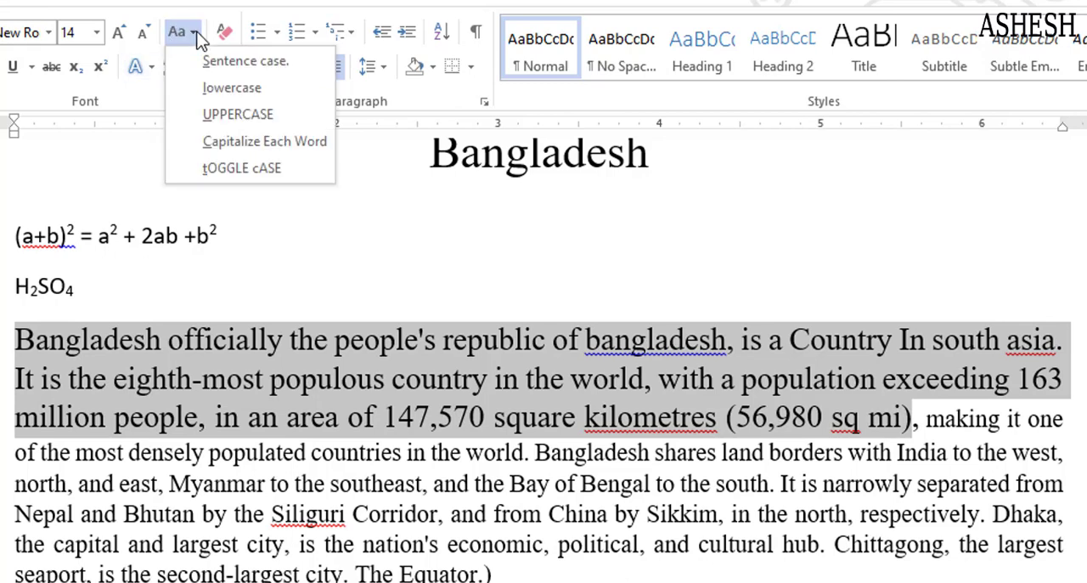
click(226, 149)
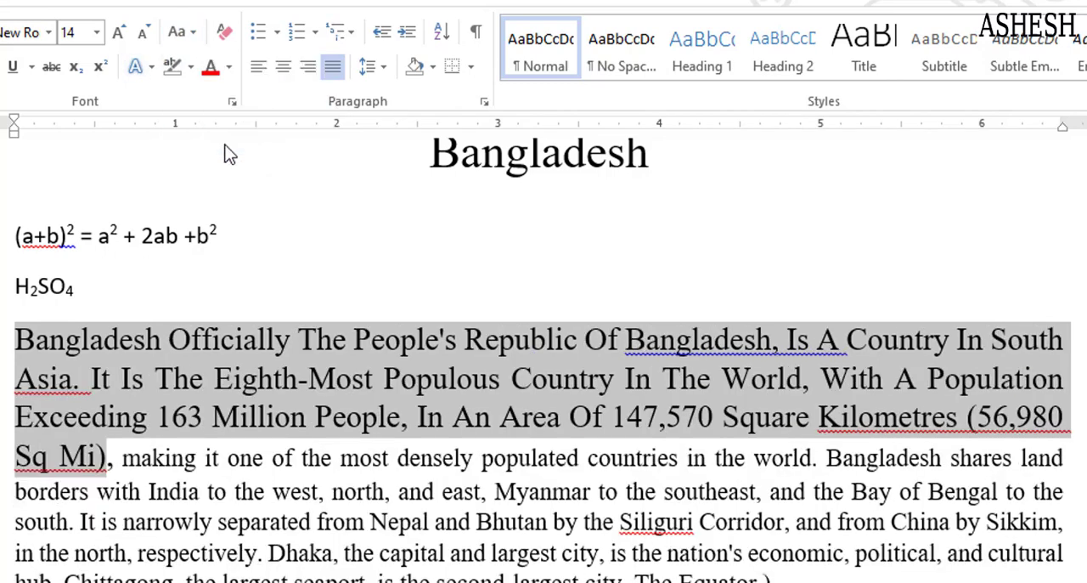
click(342, 342)
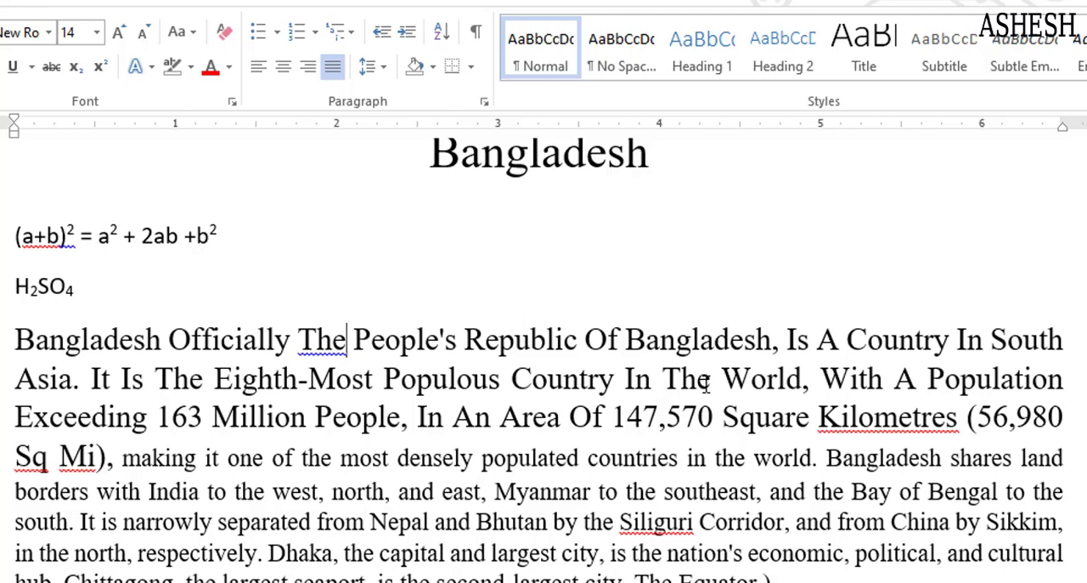
key(ctrl+z)
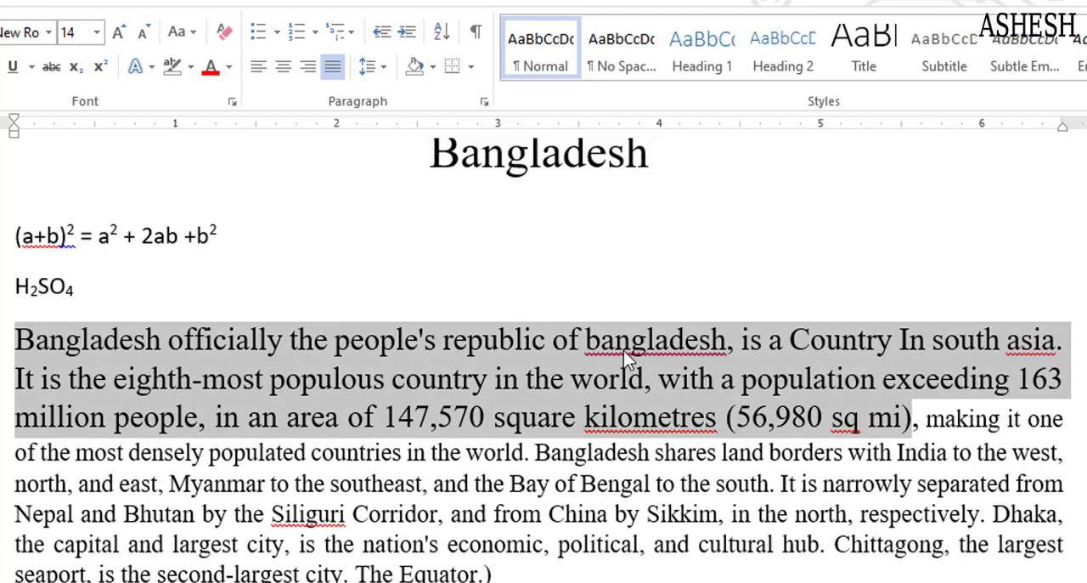
Delete a character in the second "bangladesh" and undo the last four edits
click(599, 332)
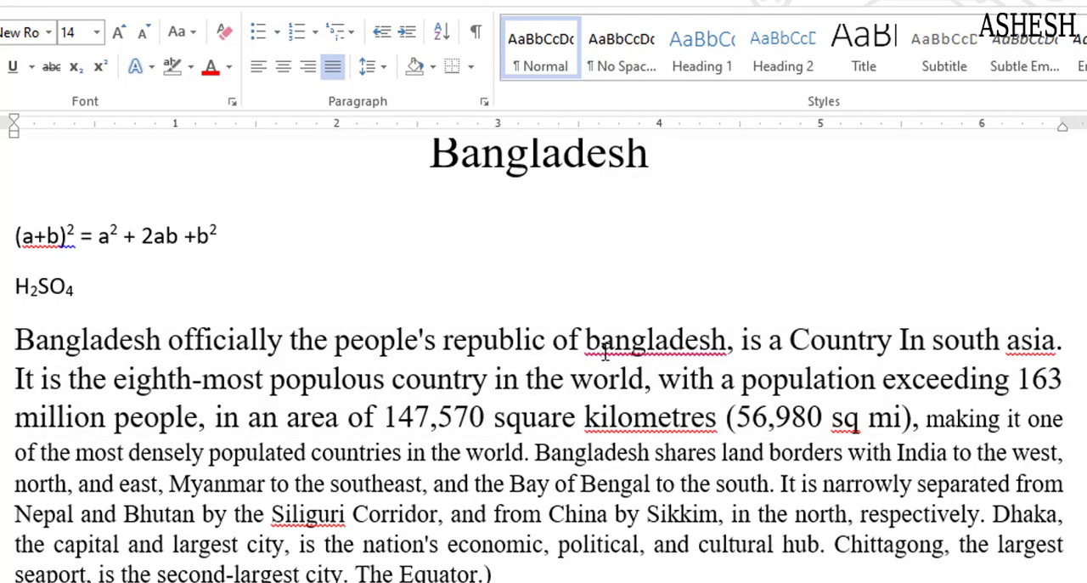
key(BackSpace)
key(ctrl+z)
key(ctrl+z)
key(ctrl+z)
Apply tOGGLE cASE to the first two sentences and undo the change
click(192, 34)
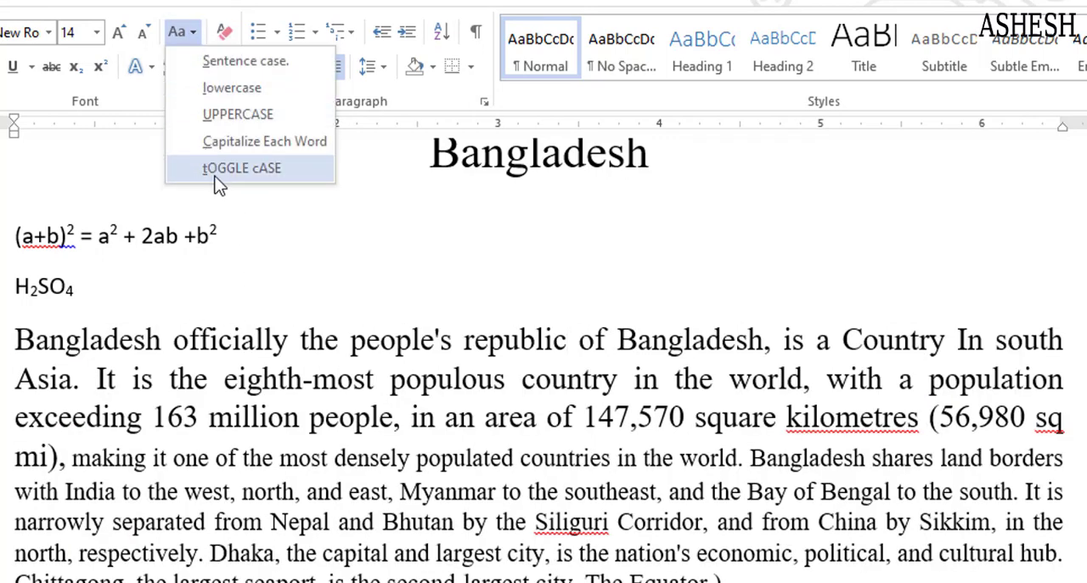
click(328, 283)
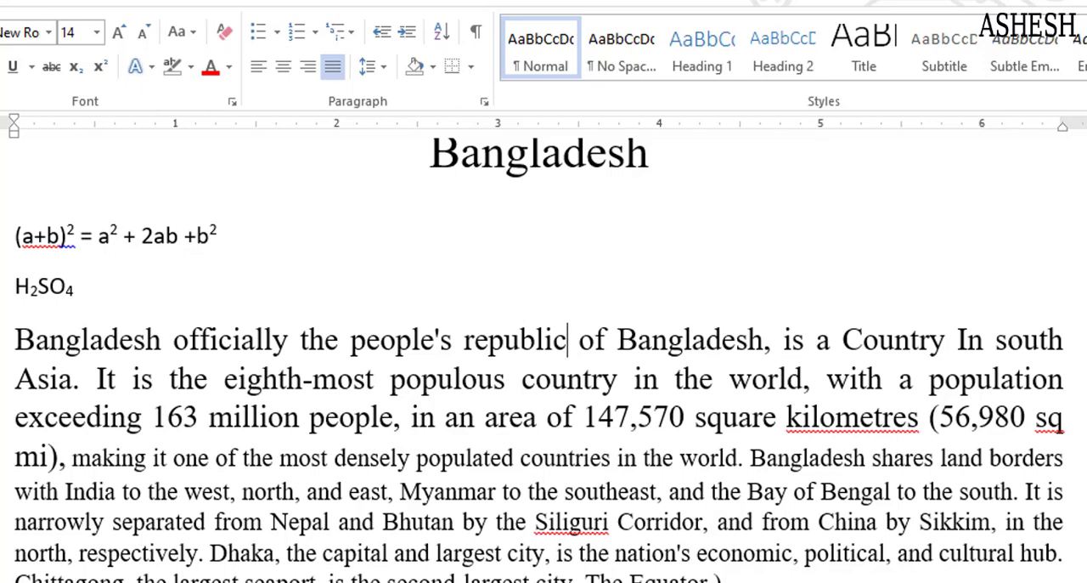
drag(4, 339, 65, 463)
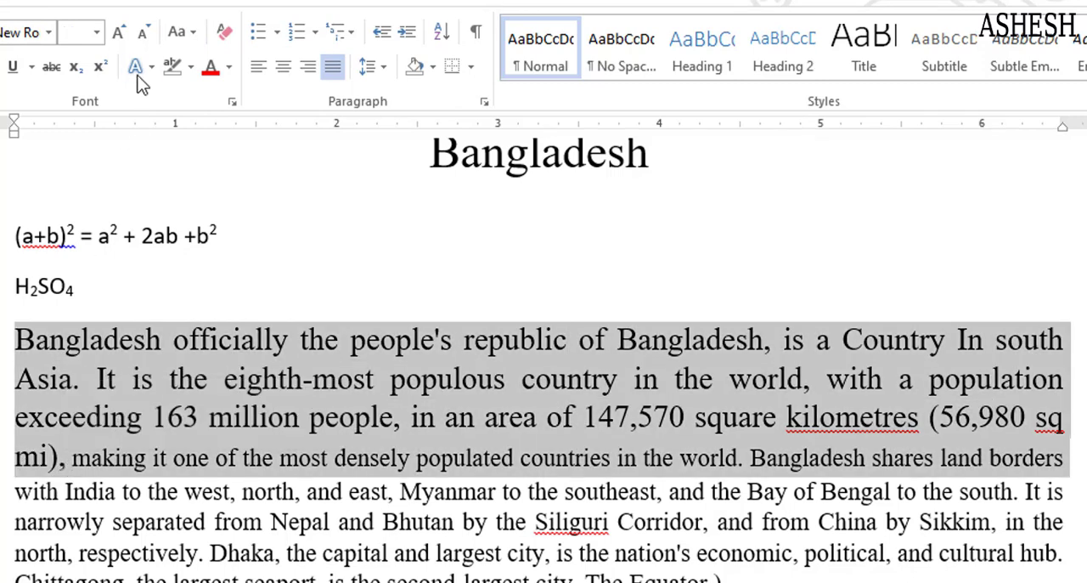
click(193, 36)
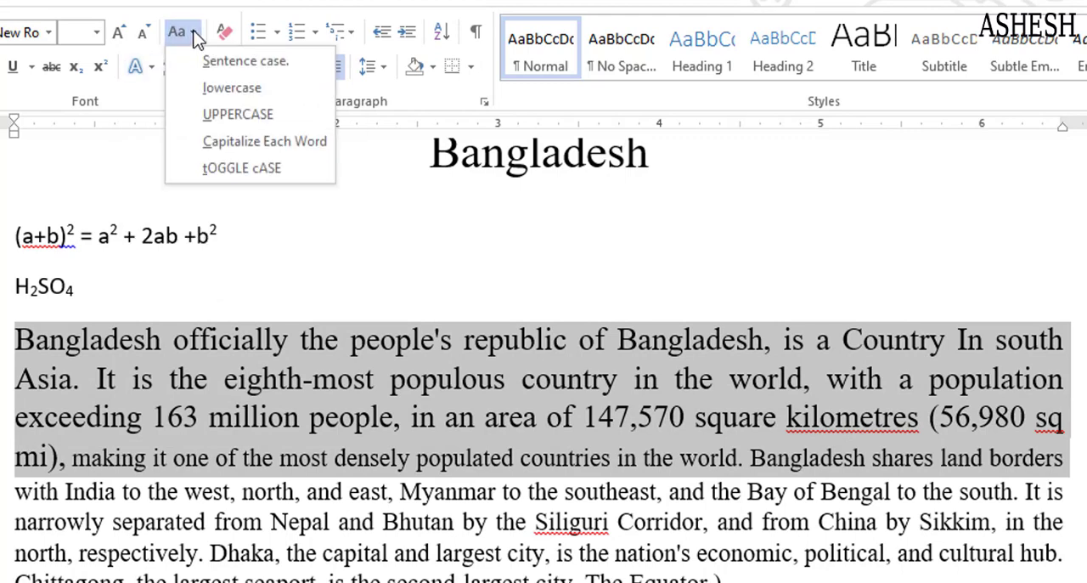
click(242, 169)
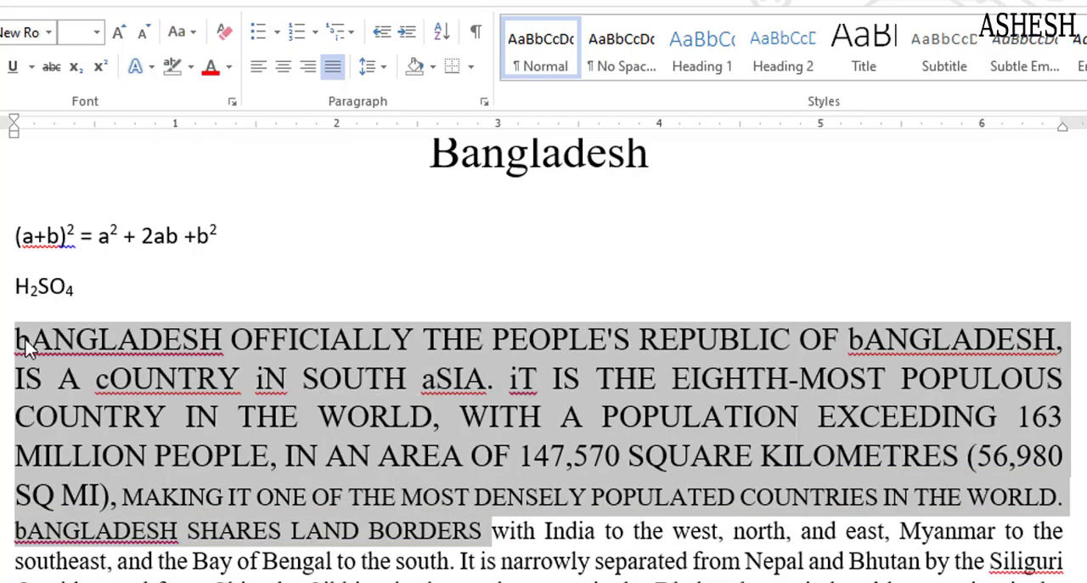
key(ctrl+z)
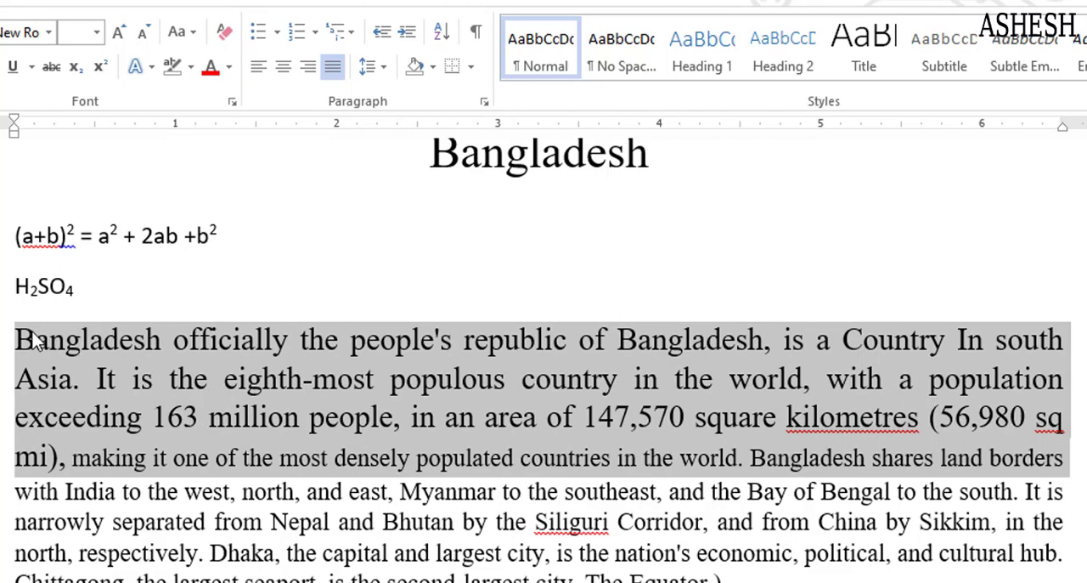
Highlight the capital letters B, C and I in the first sentence one at a time
click(241, 344)
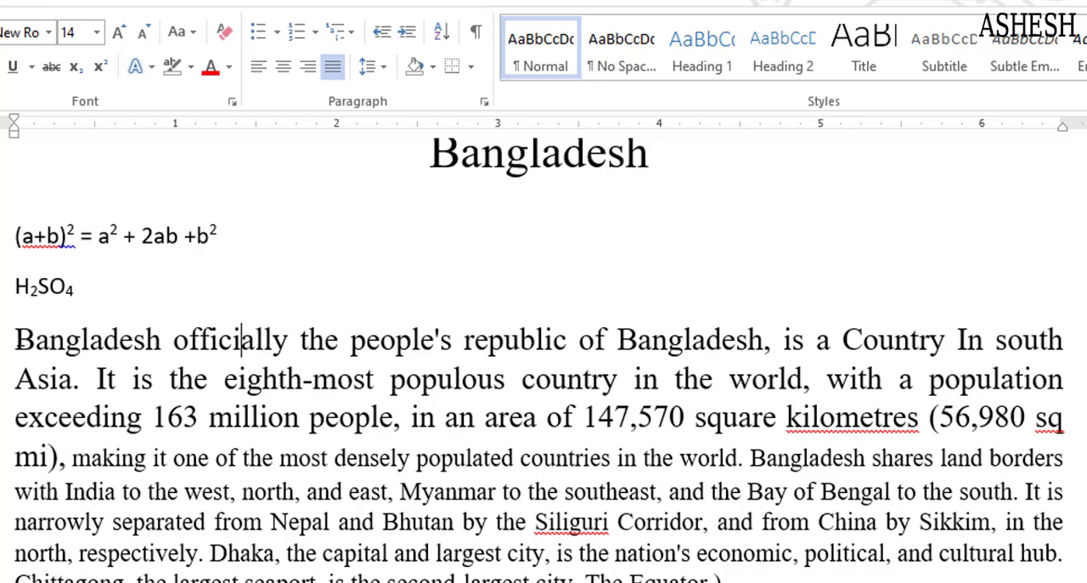
drag(15, 340, 32, 342)
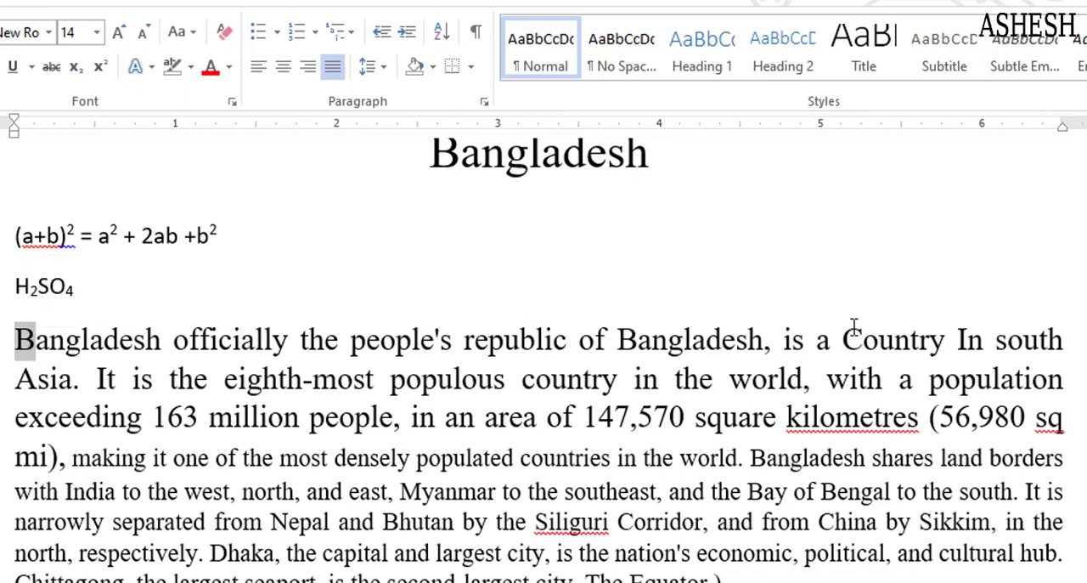
drag(845, 338, 858, 331)
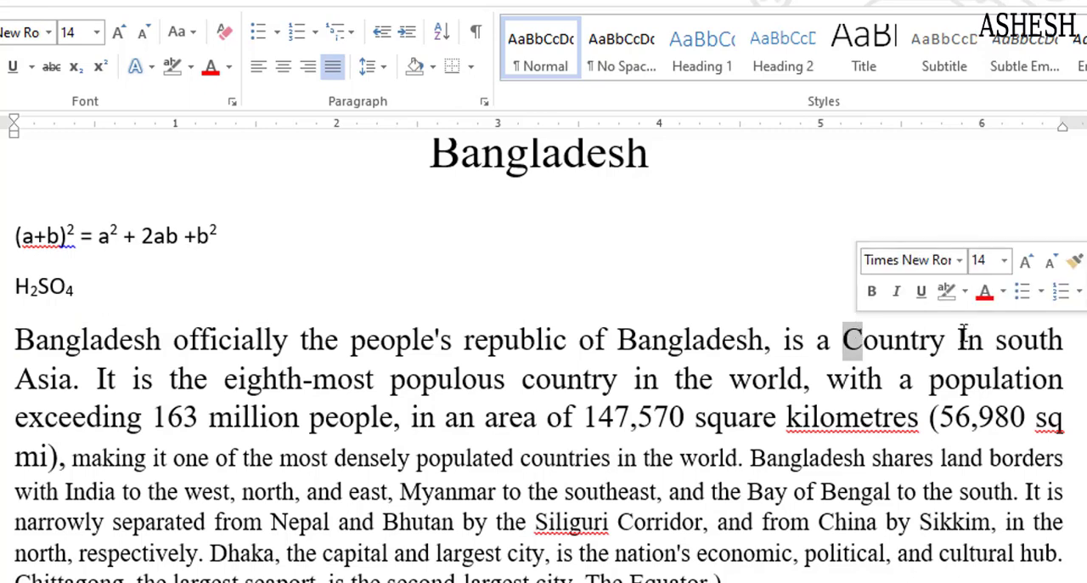
drag(958, 338, 969, 339)
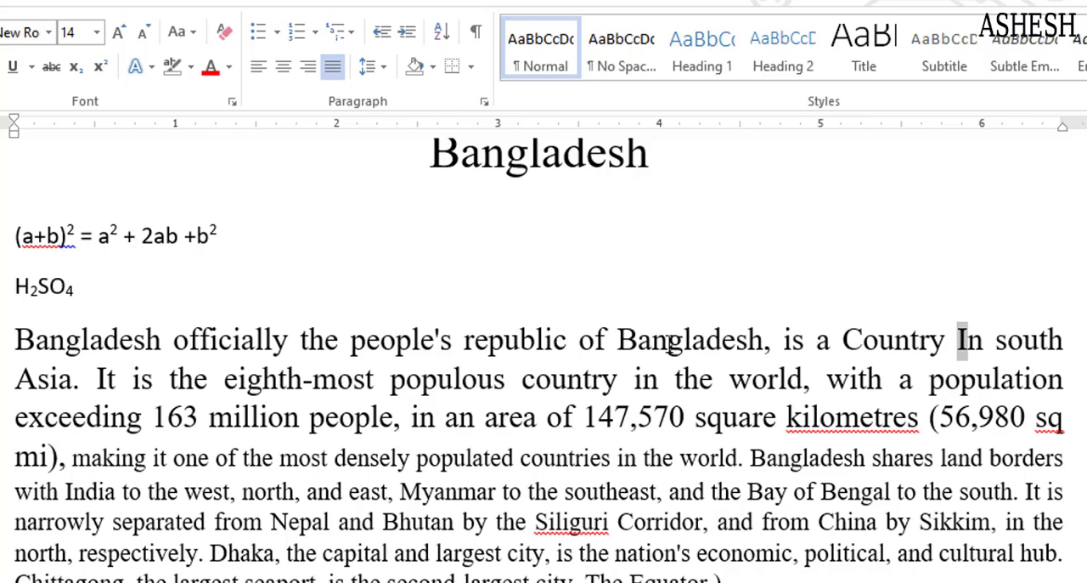
click(945, 342)
Toggle the case of the first two sentences again, then undo it twice
drag(17, 341, 1056, 433)
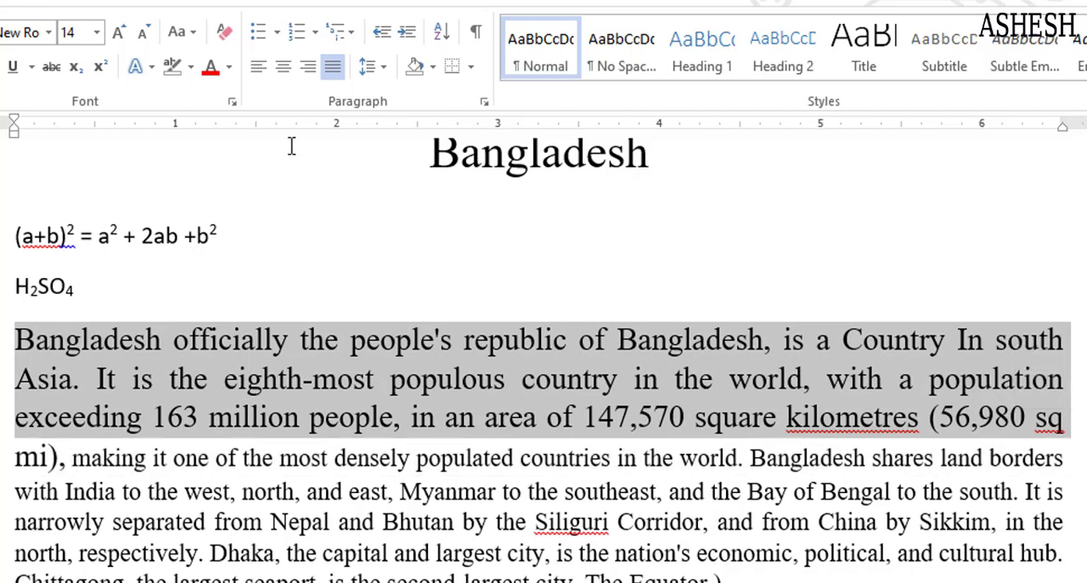
click(194, 38)
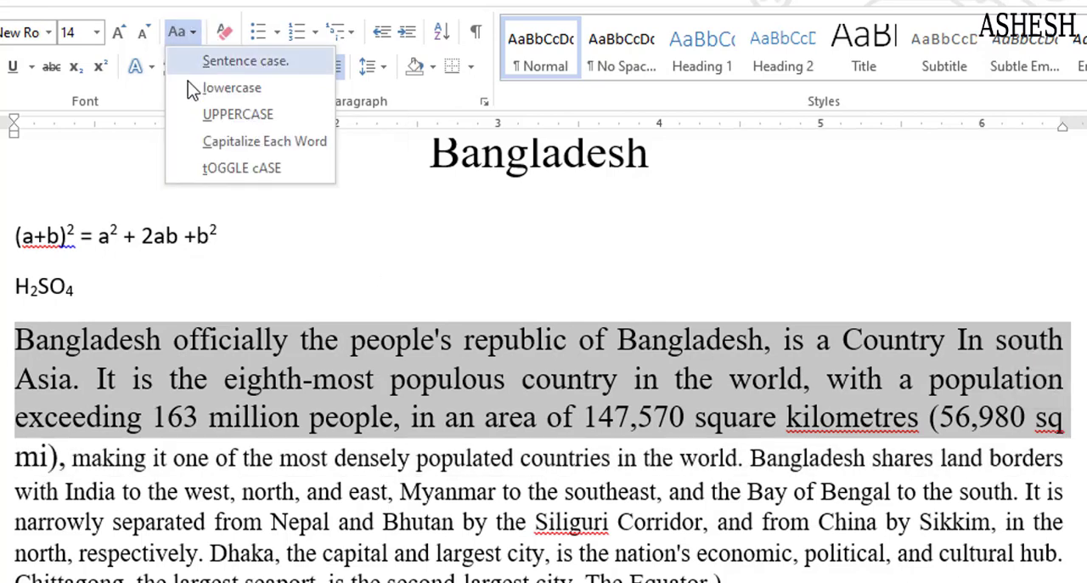
click(220, 175)
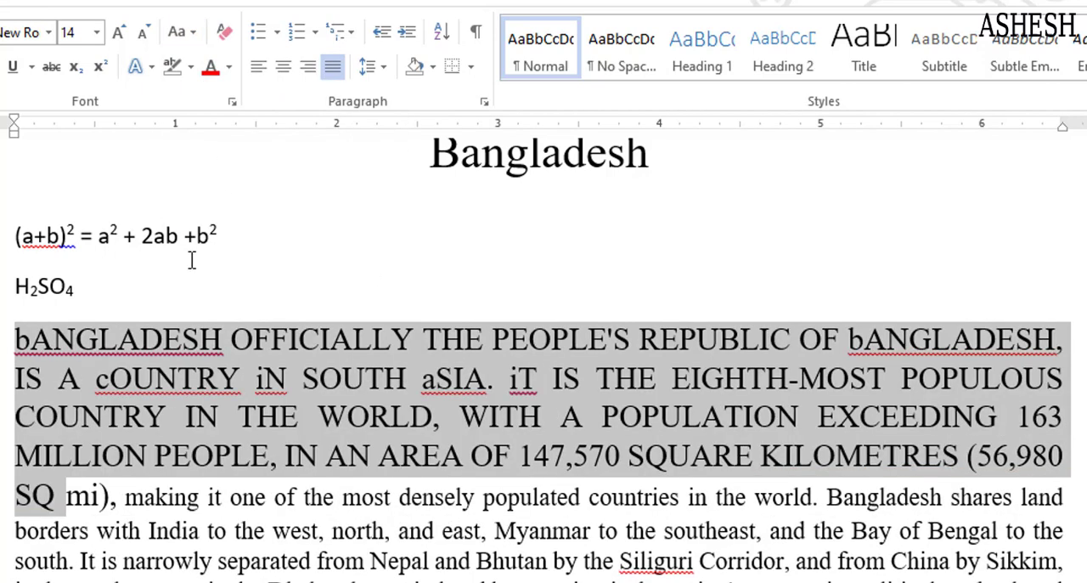
click(20, 344)
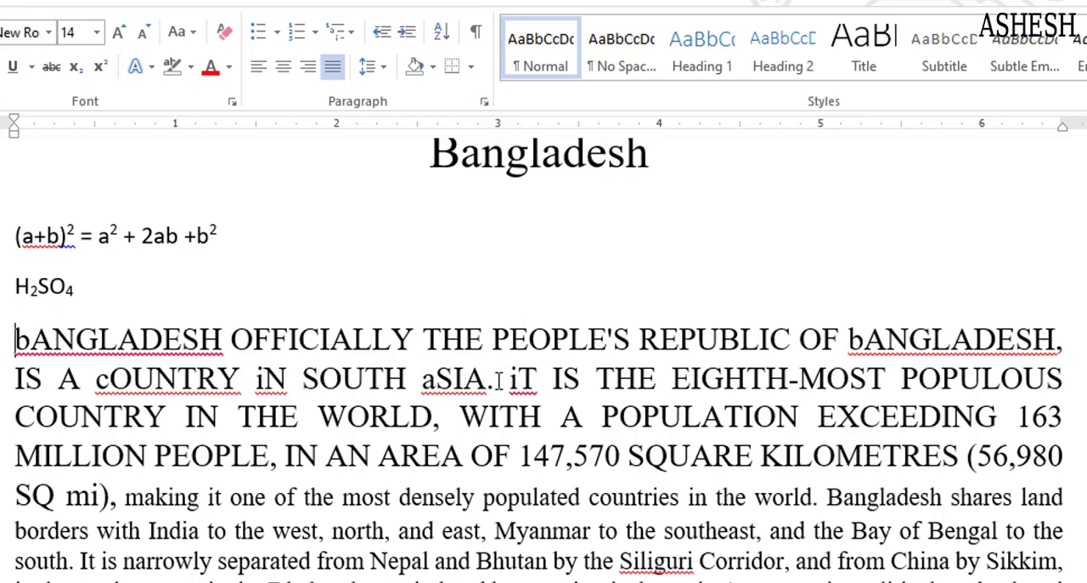
key(ctrl+z)
key(ctrl+z)
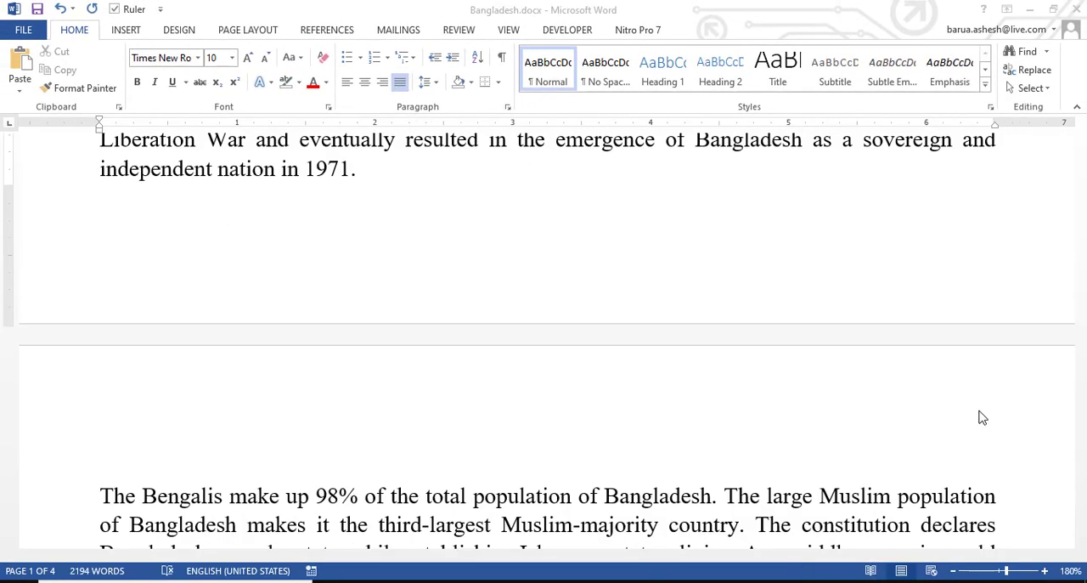
scroll(859, 269, up, 5)
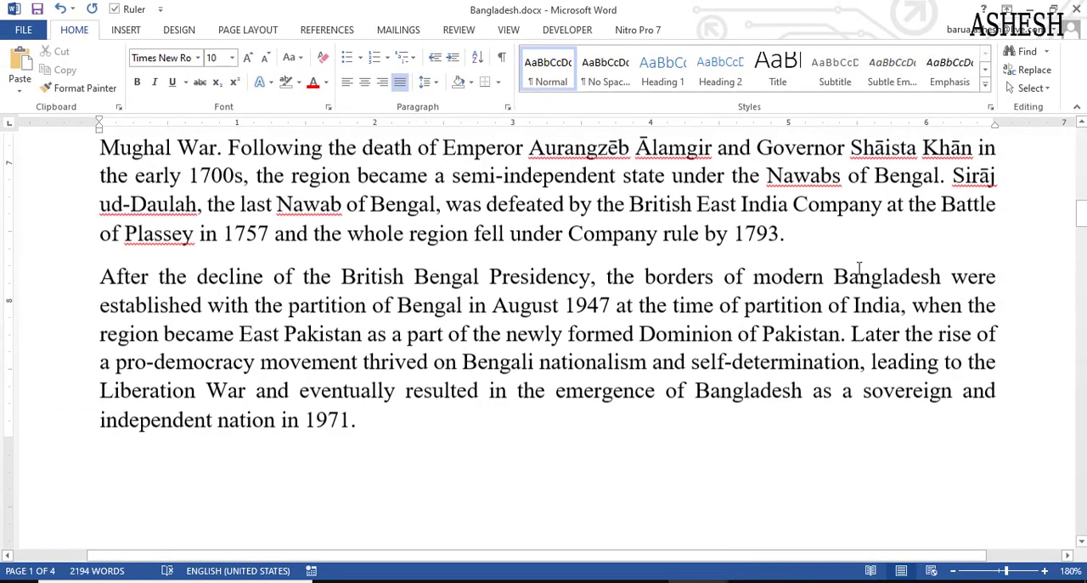
scroll(859, 269, up, 5)
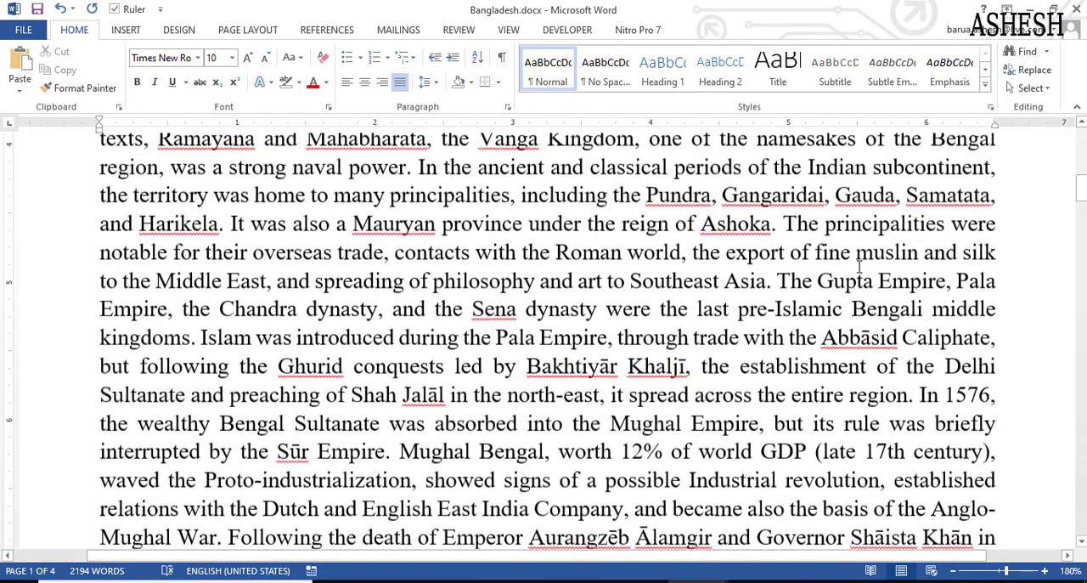